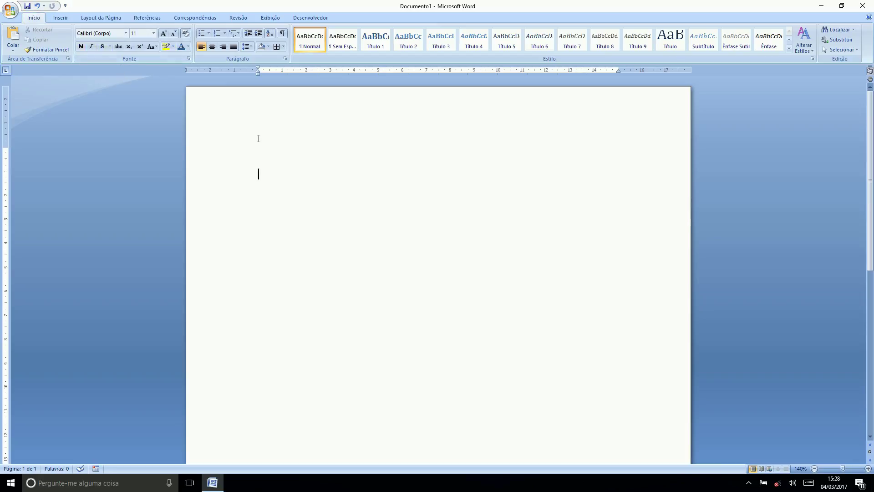
- Write "Teste 1" and "Teste 2" as separate paragraphs with an empty paragraph between them
text(Teste 1)
key(Return)
key(Return)
text(Teste 2)
click(328, 151)
- Format the "Teste 1" line in the Algerian font at size 28
drag(286, 173, 214, 179)
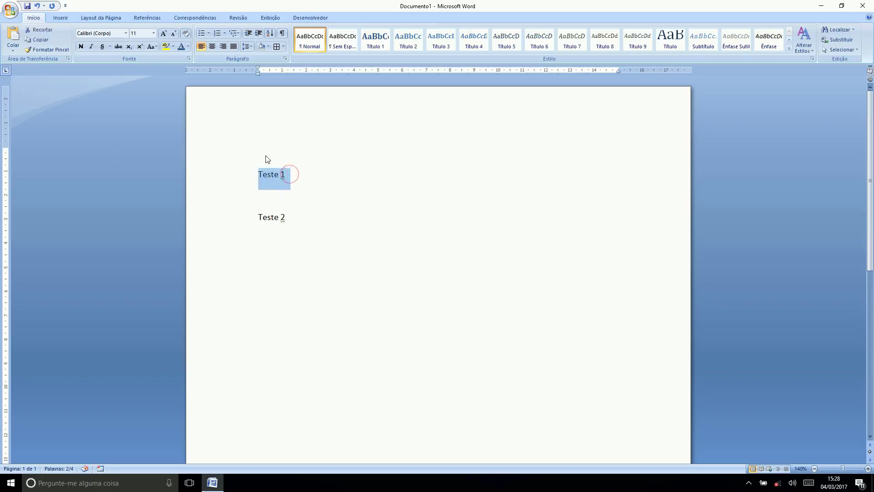
click(126, 34)
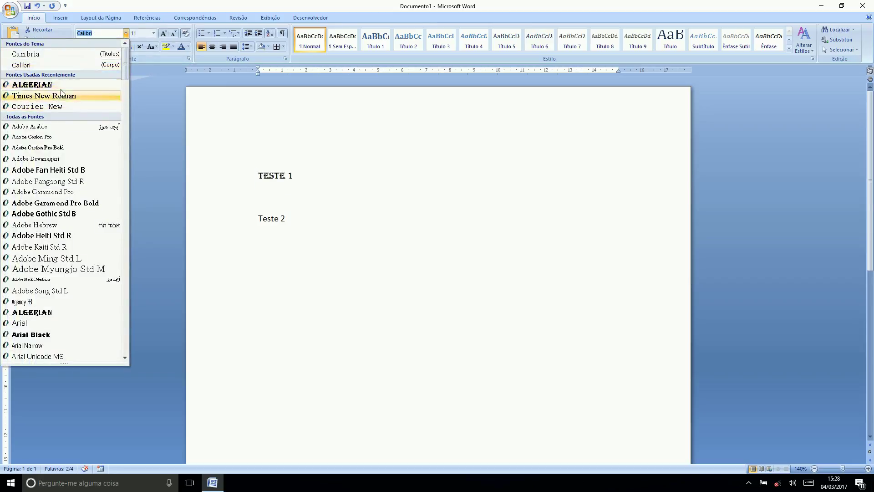
click(34, 86)
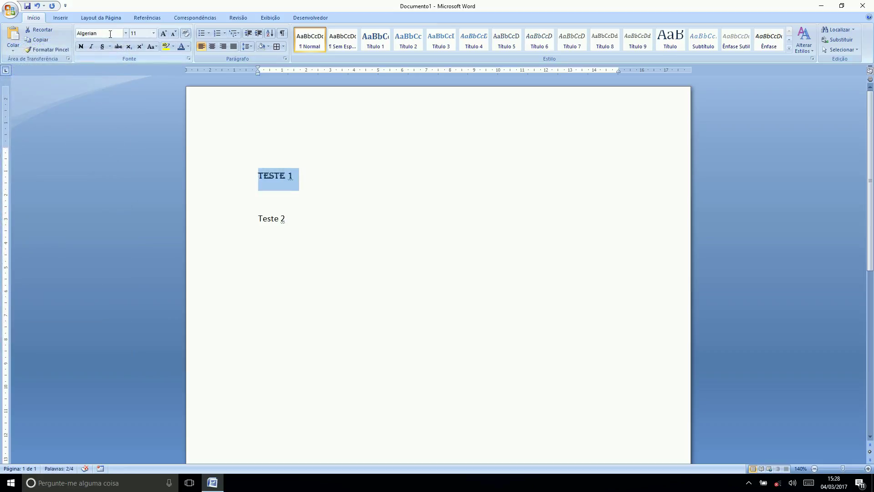
click(153, 33)
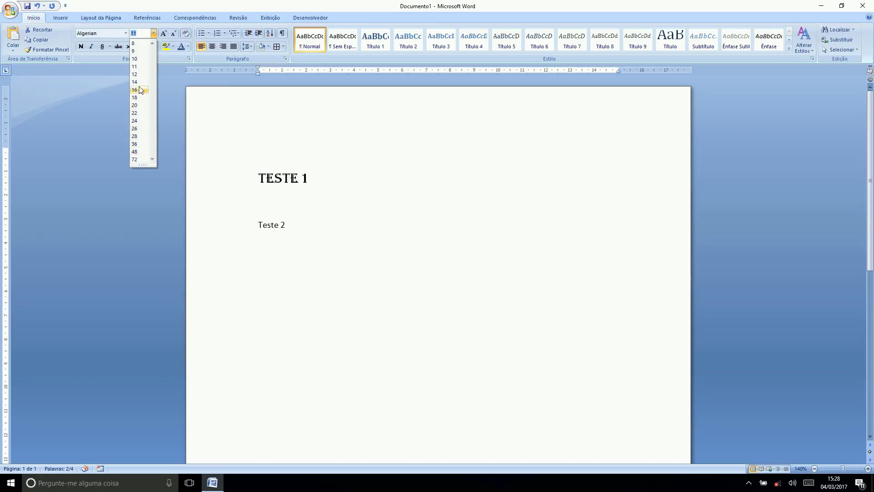
click(136, 137)
click(317, 227)
- Grow the "Teste 1" line's font stepwise to size 48 and shrink it back to 28
drag(359, 186, 218, 188)
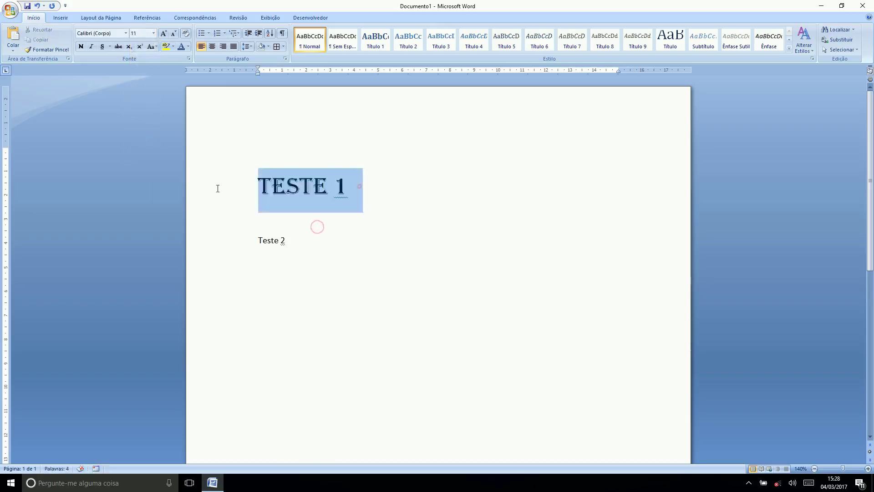
click(164, 34)
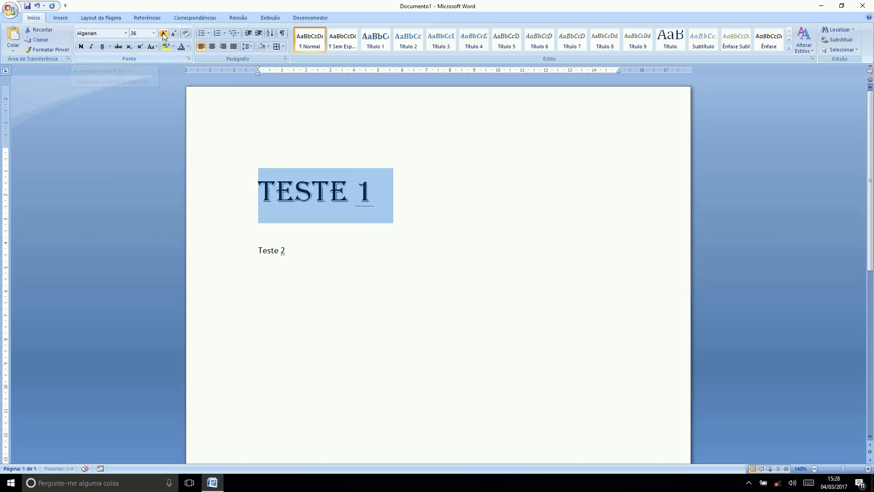
click(164, 34)
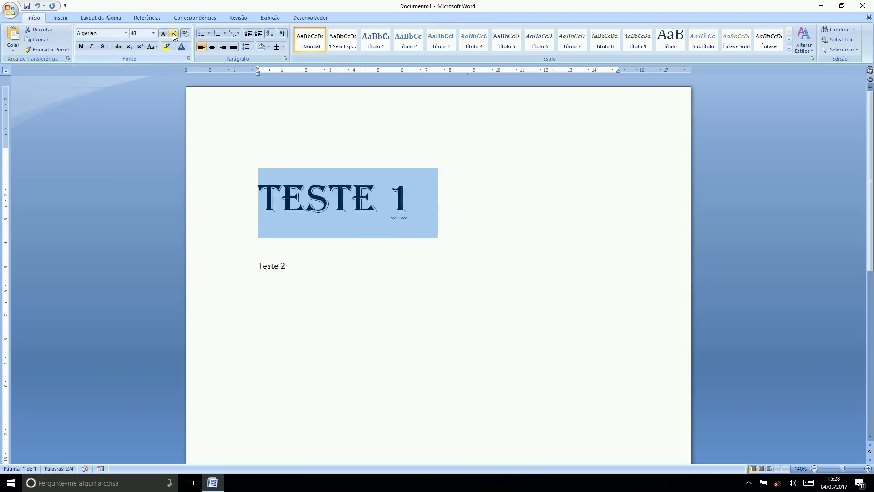
click(175, 34)
click(174, 34)
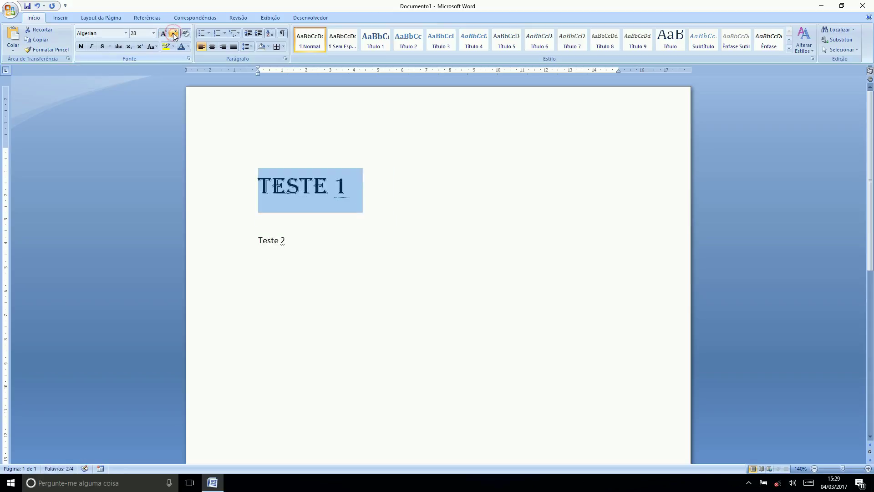
click(340, 249)
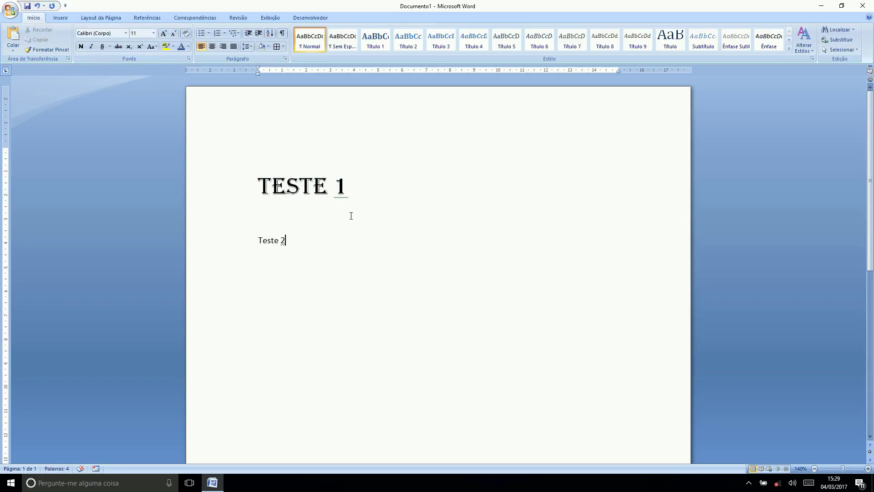
- Apply bold to the "Teste 2" line
triple_click(302, 241)
click(304, 244)
click(315, 275)
drag(290, 241, 242, 244)
click(294, 266)
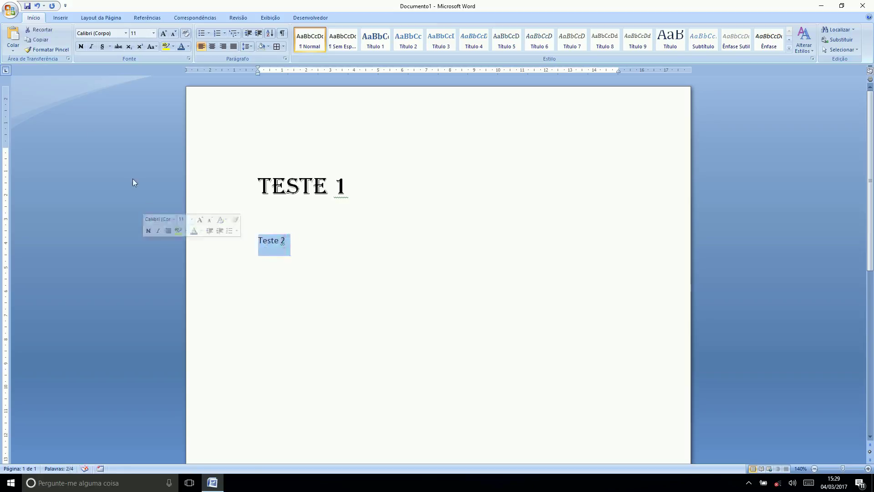
click(81, 47)
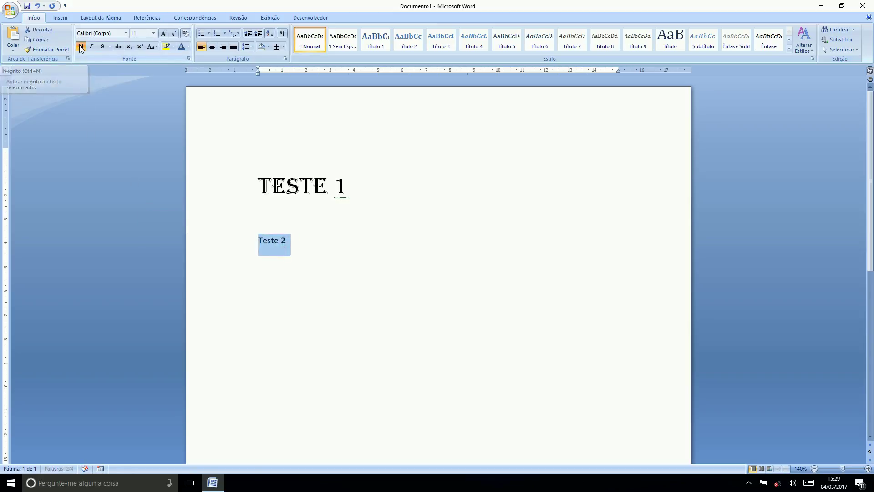
- Increase the font size of the "Teste 2" line stepwise to 24
click(162, 34)
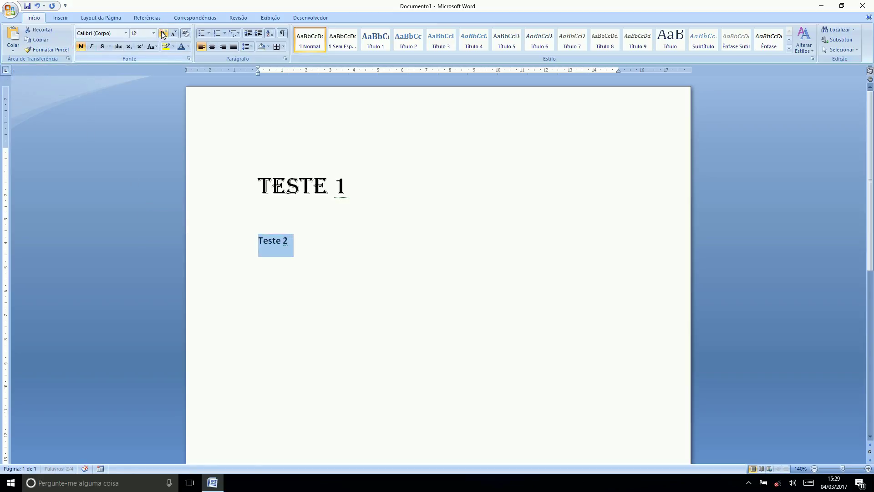
click(162, 33)
click(162, 33)
click(163, 33)
click(162, 33)
click(162, 33)
click(162, 34)
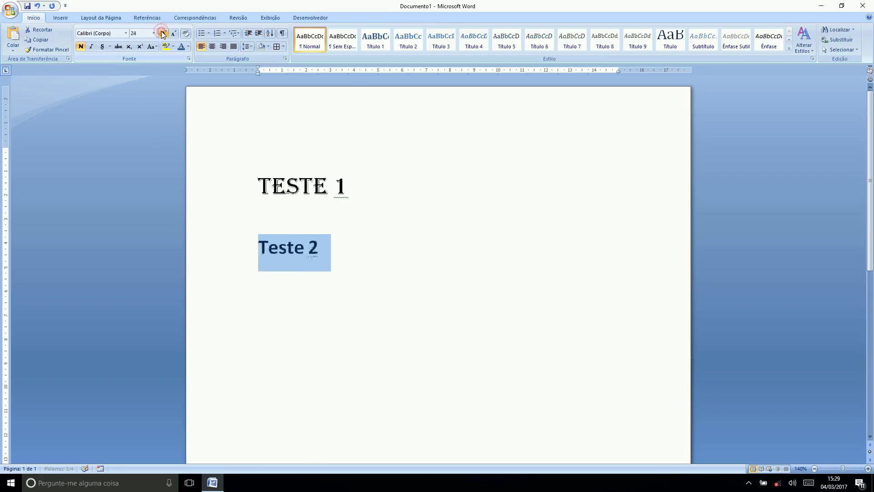
- Toggle bold on the "Teste 2" line, leaving it switched off
click(82, 48)
click(82, 48)
click(82, 48)
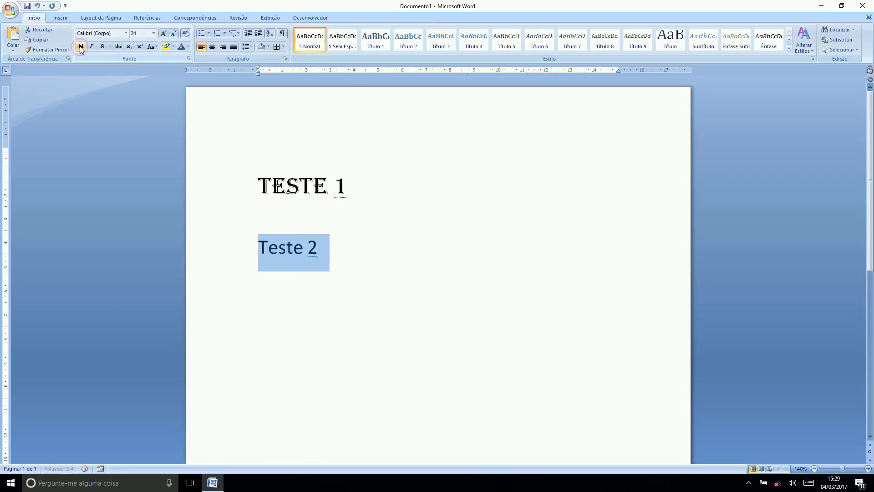
- Try italics on the "Teste 2" line and switch them off again
click(91, 47)
click(91, 47)
click(91, 47)
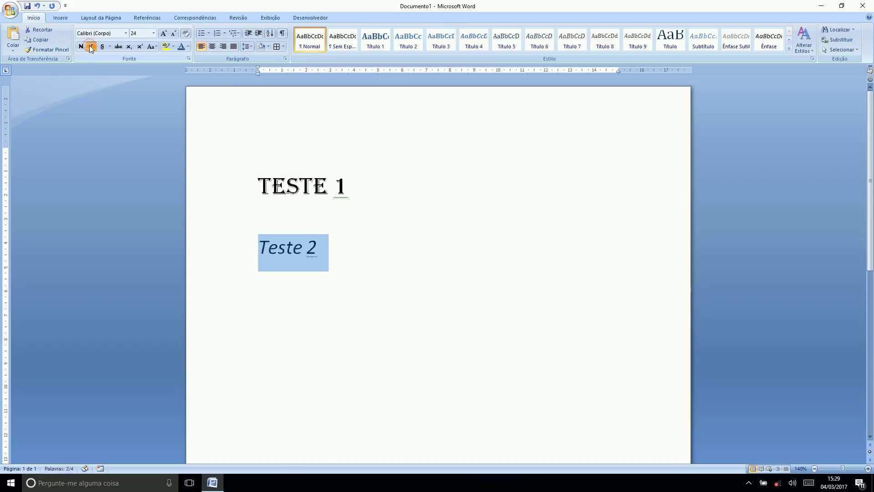
click(91, 47)
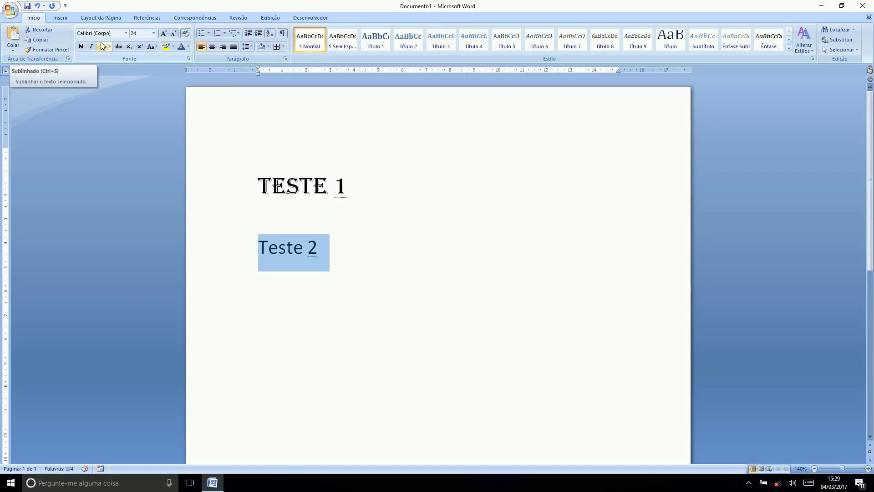
- Underline the "Teste 2" line with a single line and set the underline colour to a blue theme shade
click(103, 48)
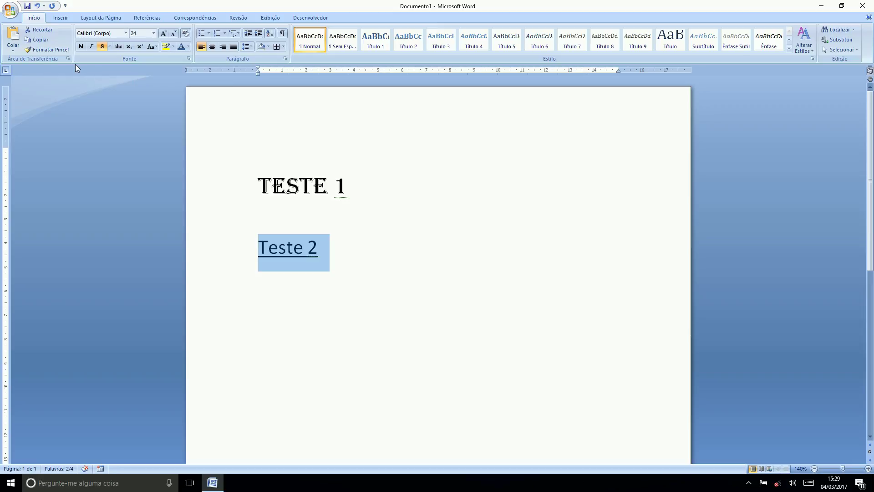
click(110, 48)
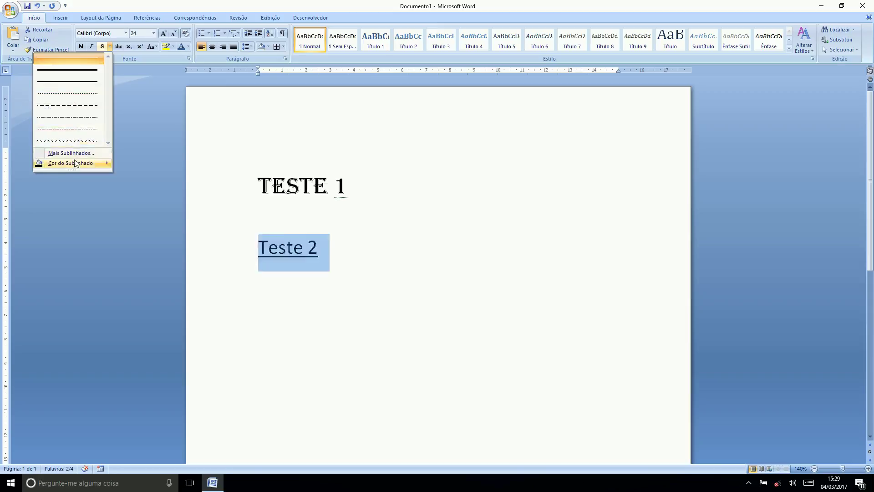
mouse_move(75, 163)
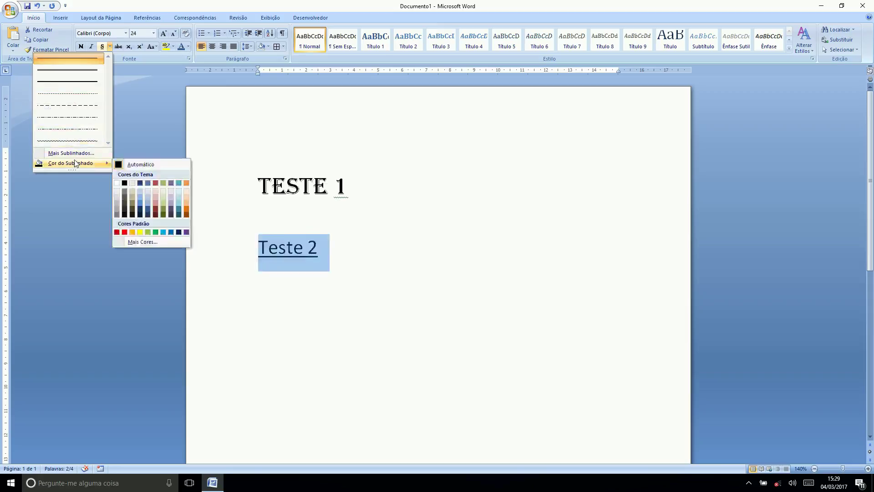
click(143, 203)
click(326, 247)
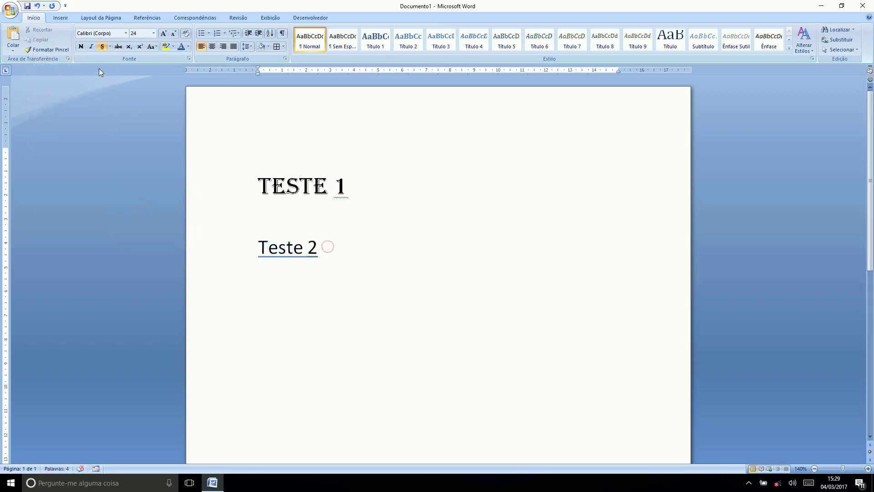
click(110, 46)
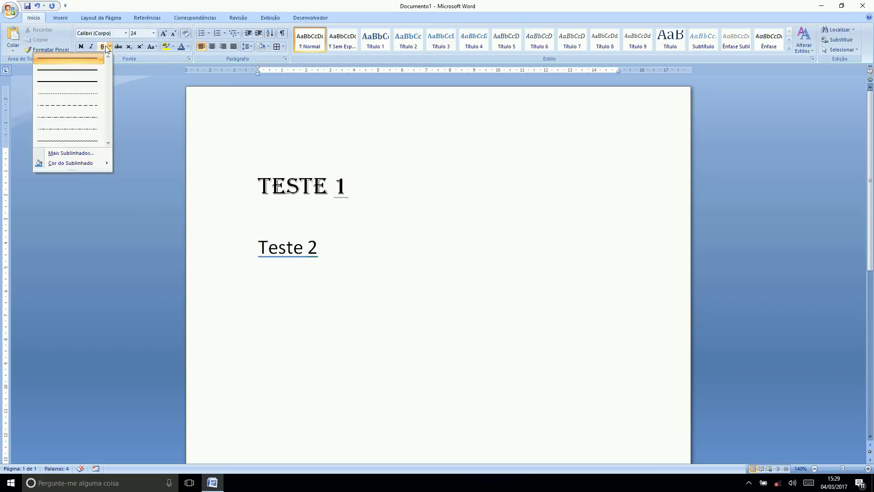
click(167, 58)
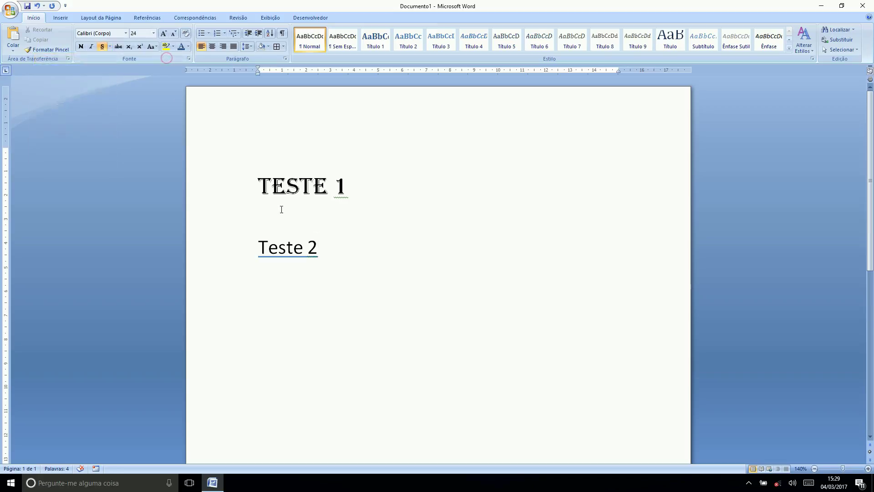
- Try strikethrough on the "Teste 2" line and remove it again
triple_click(332, 245)
click(118, 47)
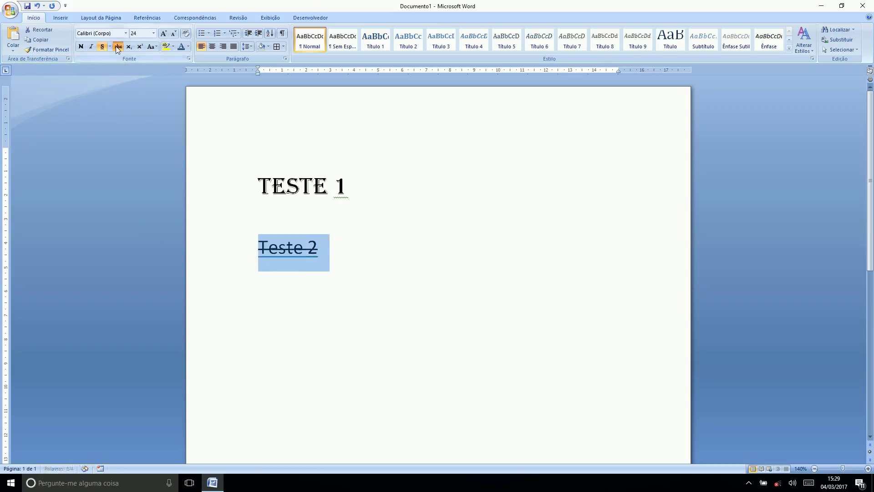
click(117, 46)
click(117, 46)
click(118, 47)
click(156, 46)
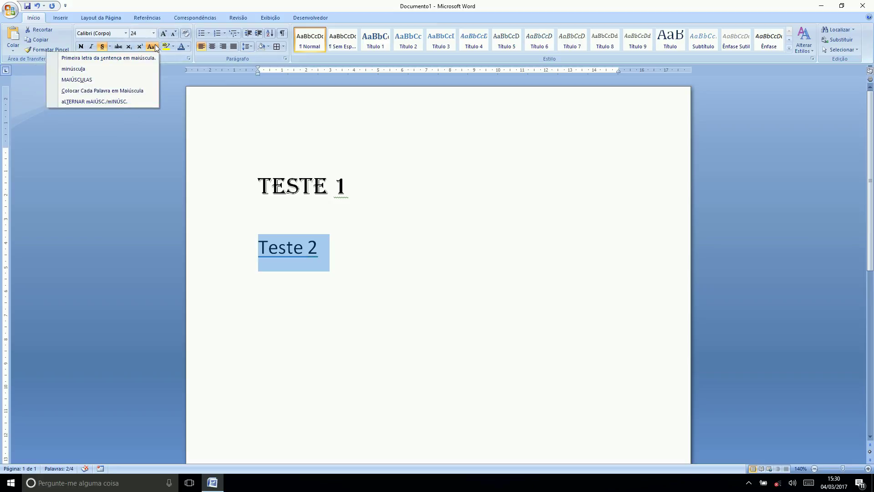
click(152, 46)
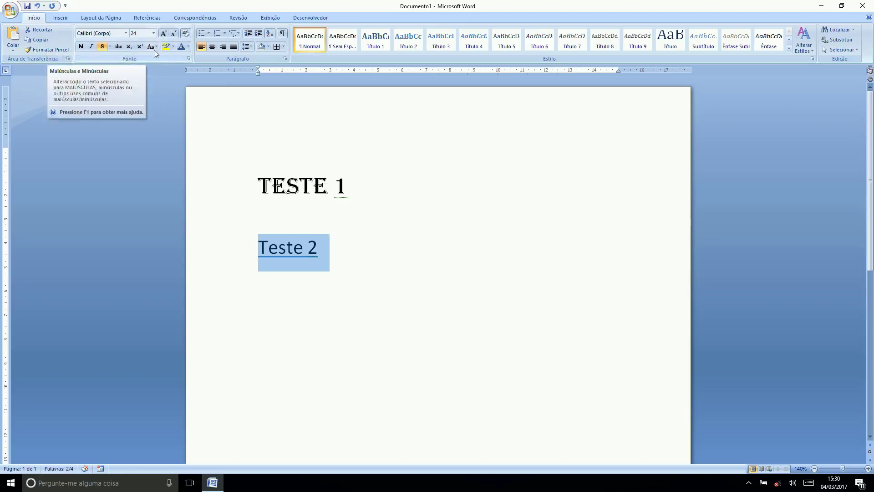
drag(339, 259, 259, 242)
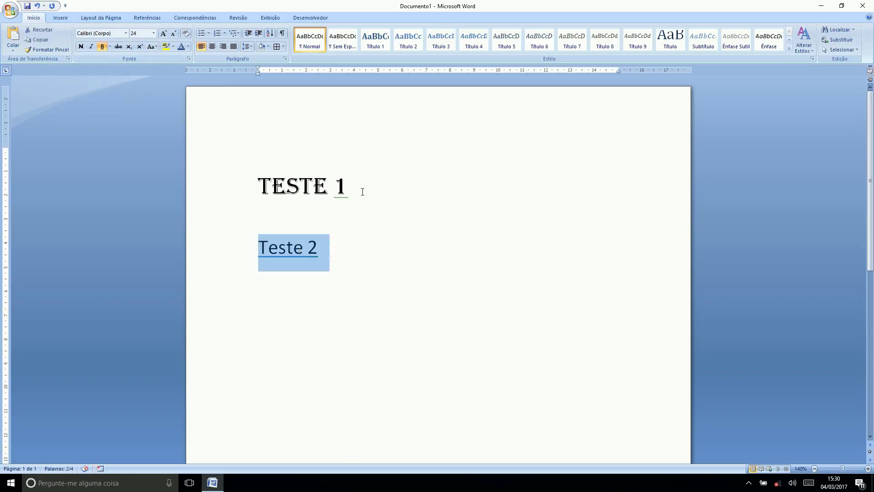
- Highlight the "Teste 1" line in yellow
drag(362, 190, 259, 188)
click(167, 47)
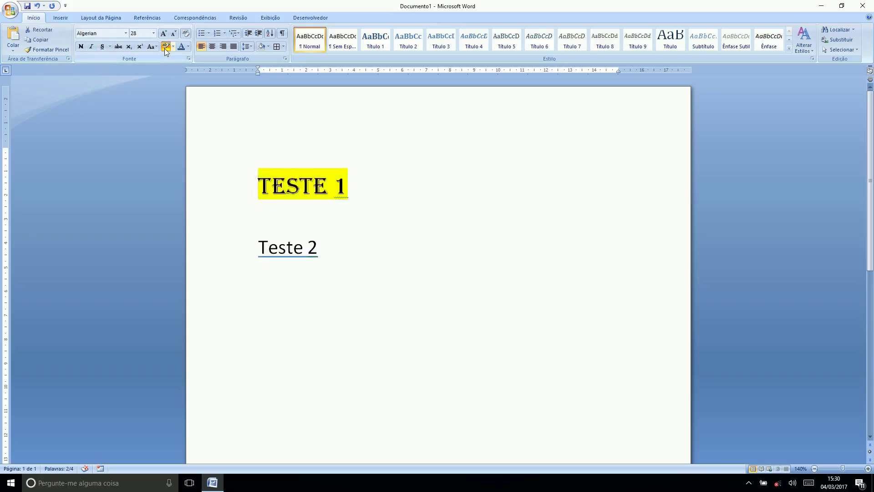
click(339, 255)
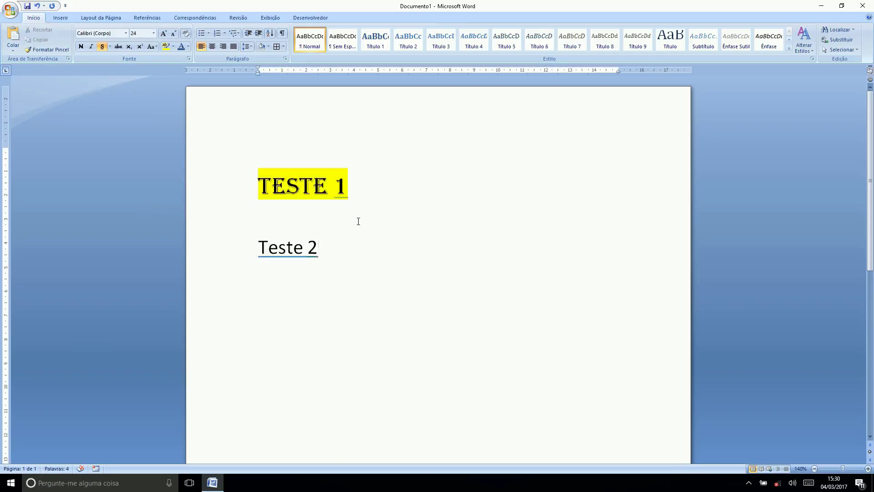
- Change the font colour of the "Teste 1" line to the lightest orange theme shade
click(359, 196)
click(224, 174)
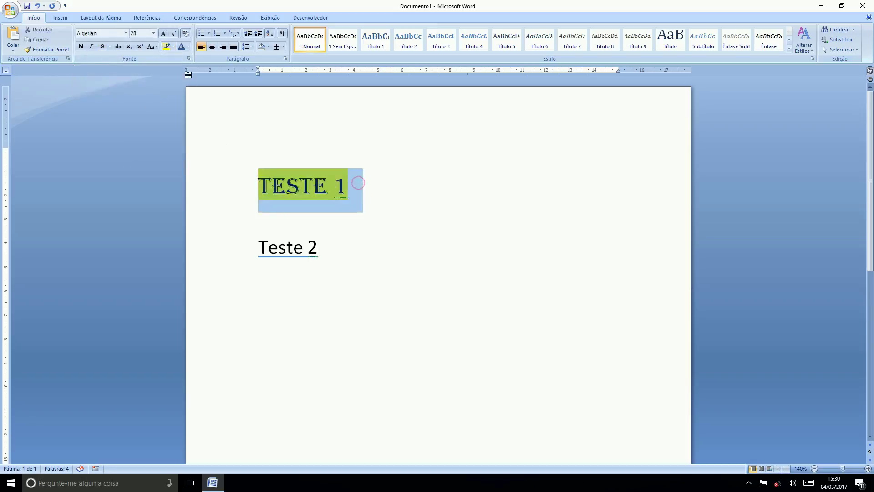
click(188, 47)
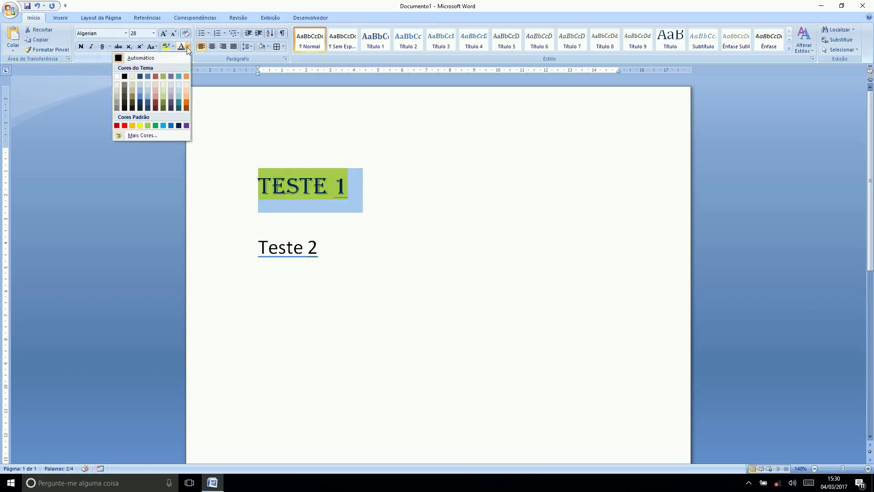
click(185, 86)
click(431, 215)
click(351, 191)
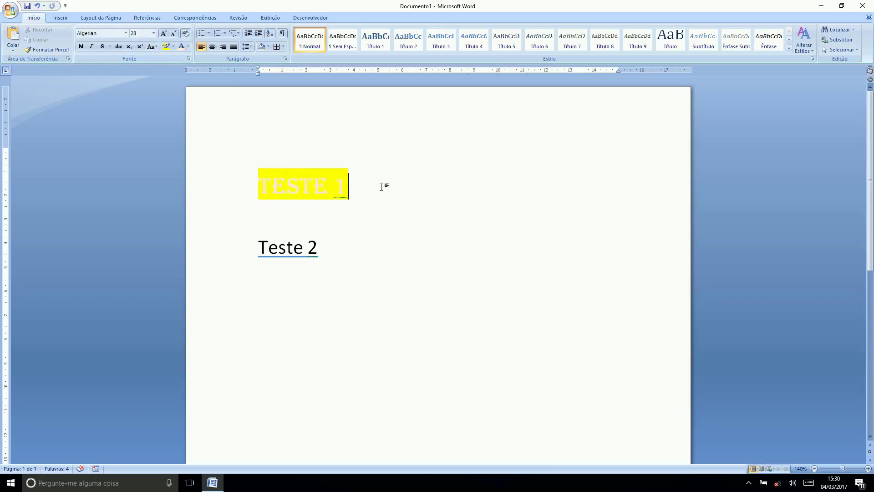
- Undo the font colour and yellow highlight on the "Teste 1" line and redo both changes
triple_click(393, 207)
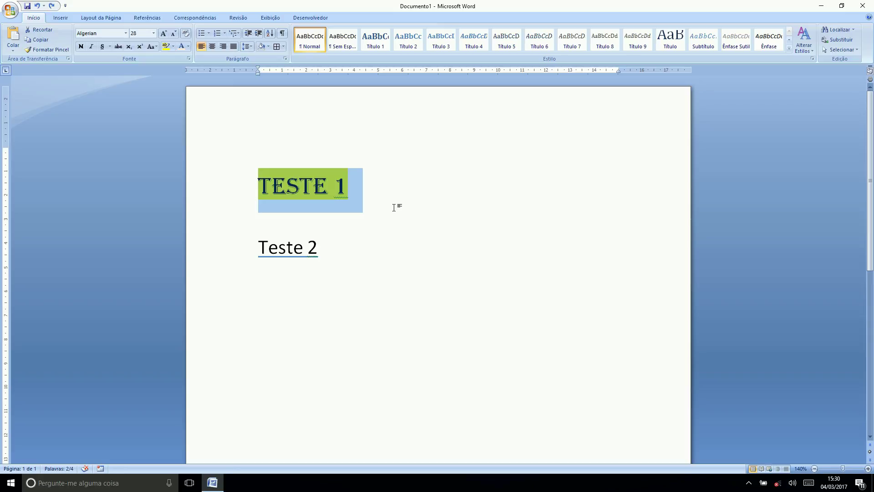
click(394, 208)
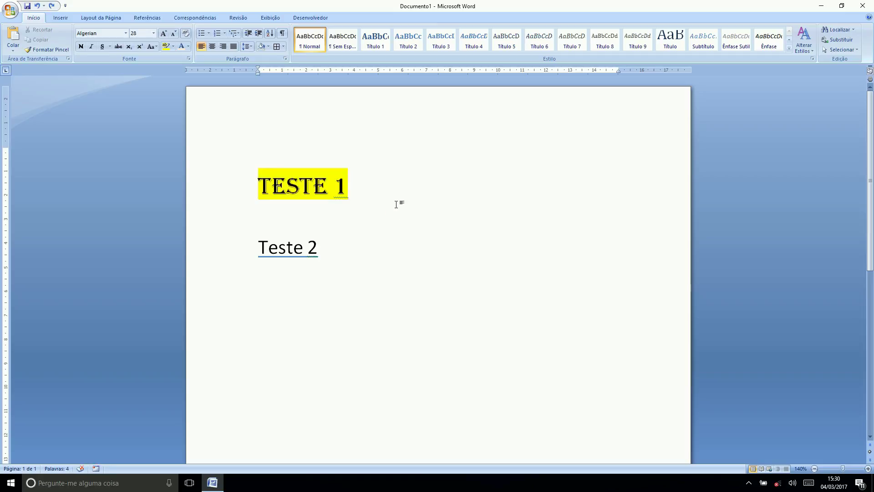
key(ctrl+z)
click(395, 204)
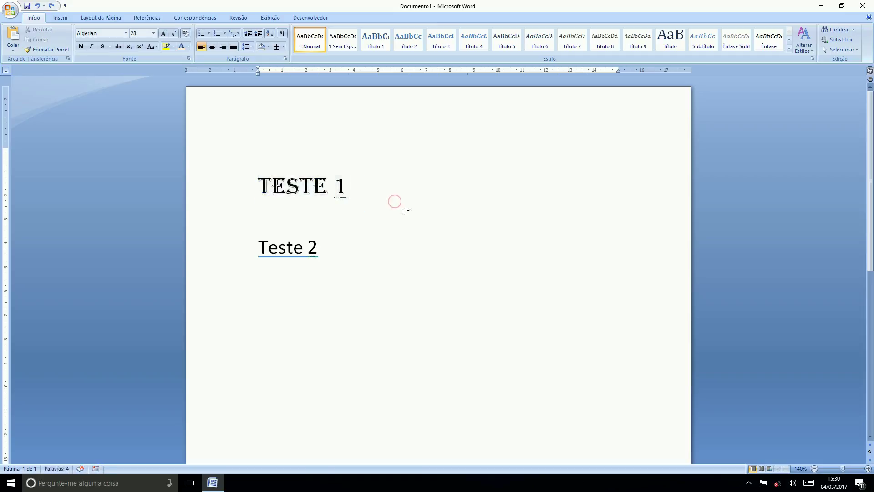
key(ctrl+y)
- Undo the font colour and yellow highlight on the "Teste 1" line
triple_click(269, 192)
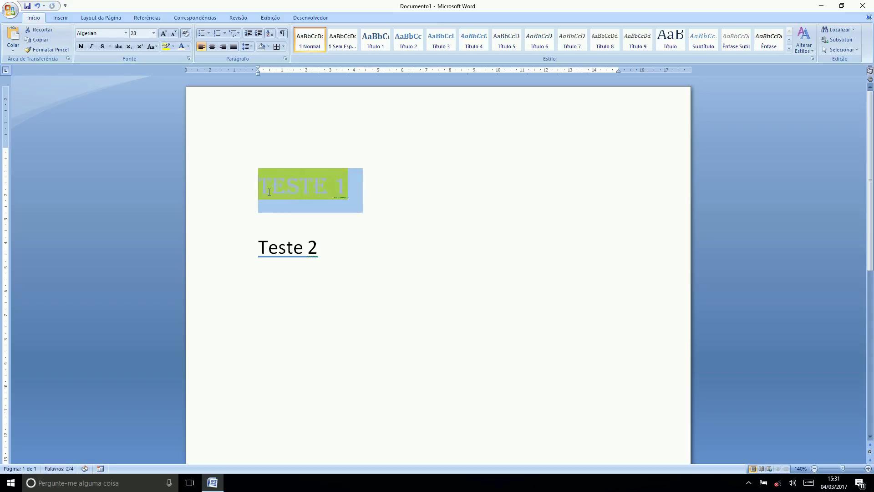
key(ctrl+z)
click(359, 221)
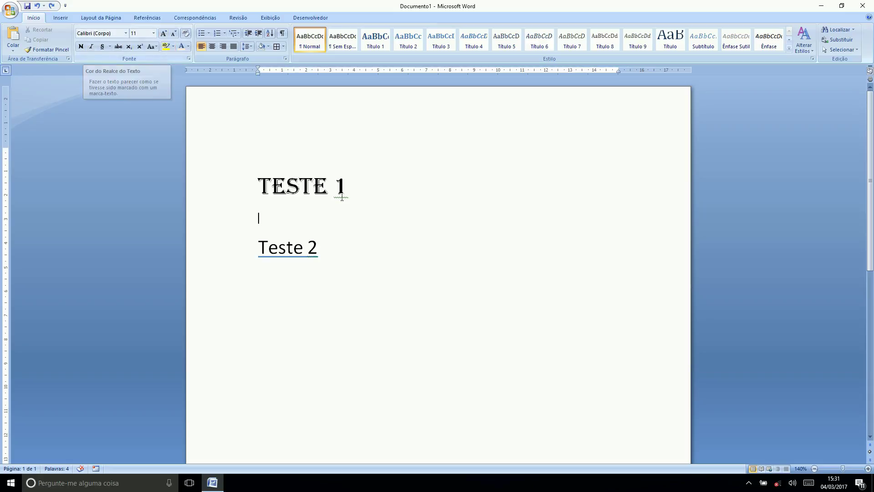
- Highlight the whole "Teste 1" line in yellow again
drag(356, 188, 228, 186)
click(390, 220)
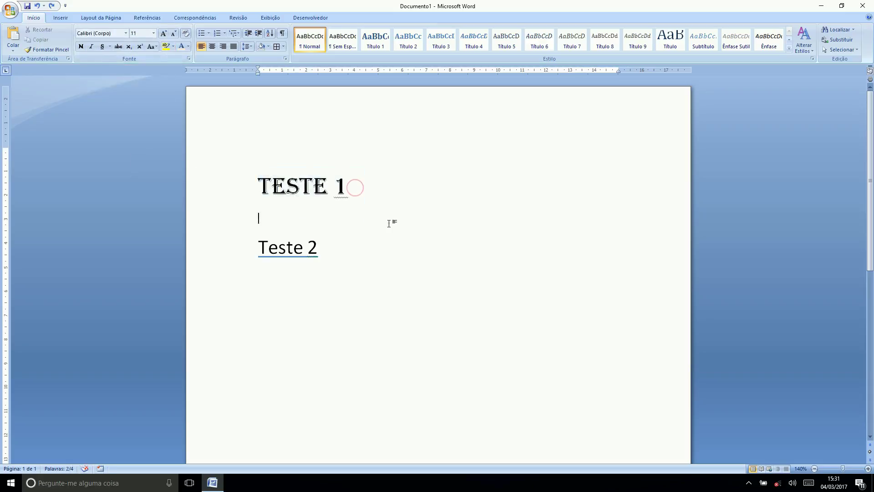
drag(374, 194, 223, 186)
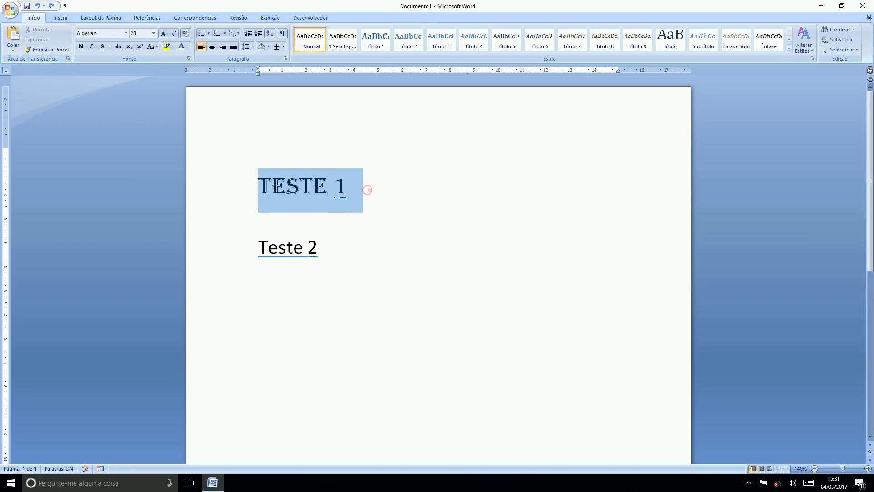
click(166, 46)
drag(355, 181, 256, 203)
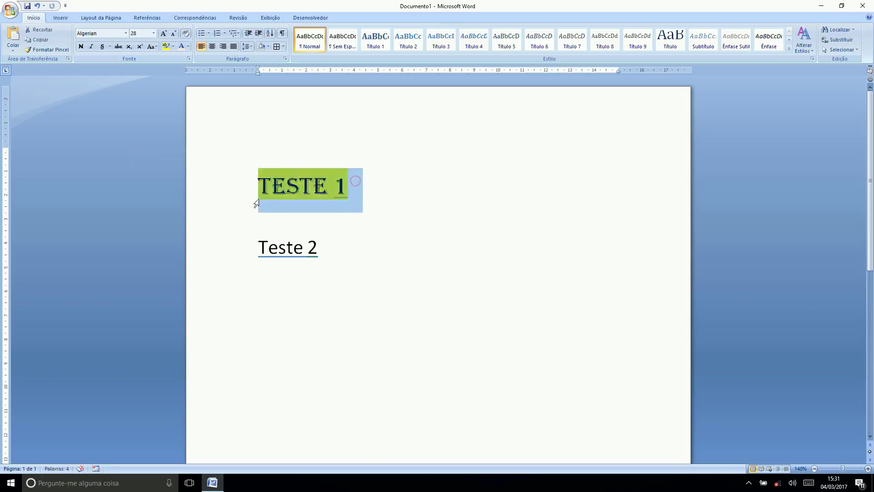
click(347, 215)
drag(352, 191, 233, 178)
click(355, 189)
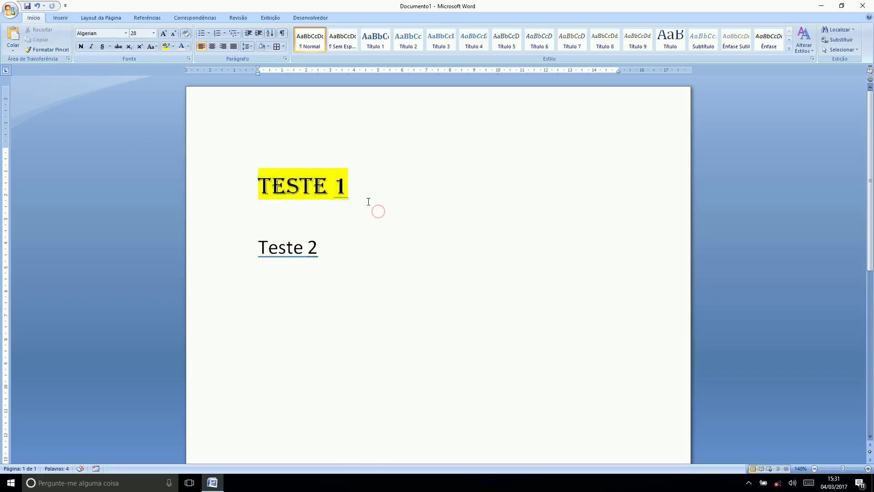
- Copy the formatting of the "Teste 1" line onto the "Teste 2" line with Format Painter
drag(353, 187, 246, 184)
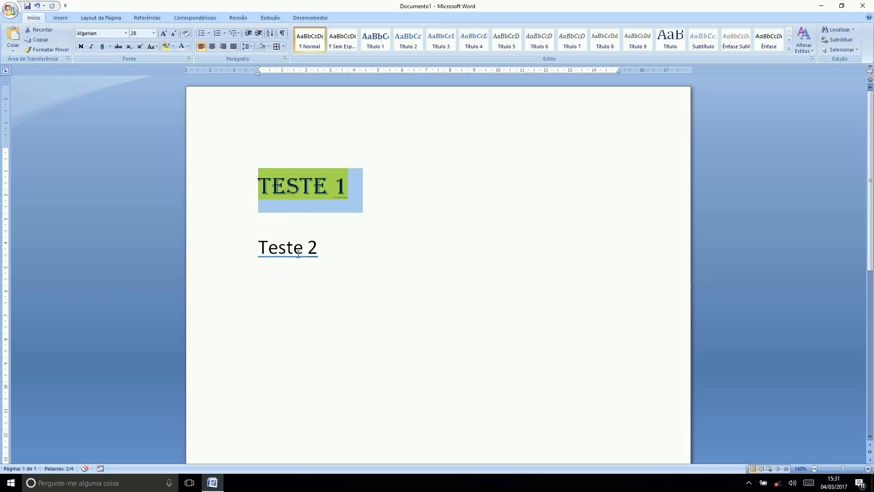
click(50, 53)
drag(326, 248, 220, 246)
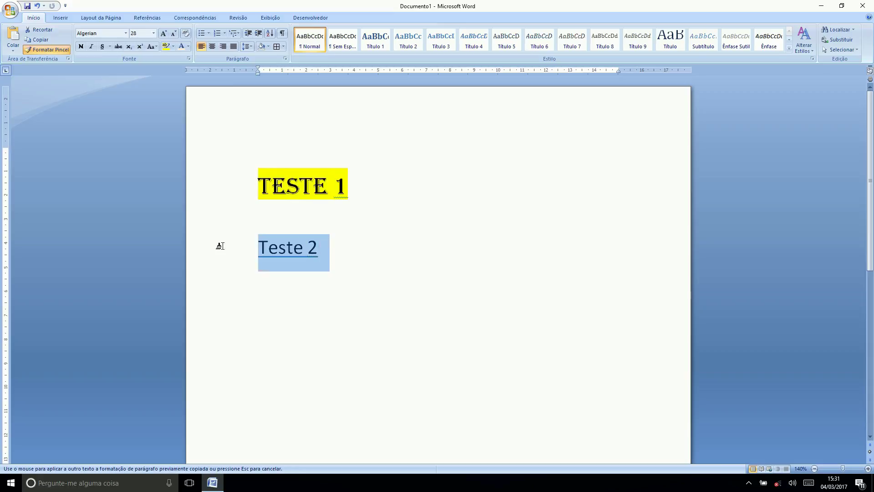
drag(220, 246, 218, 248)
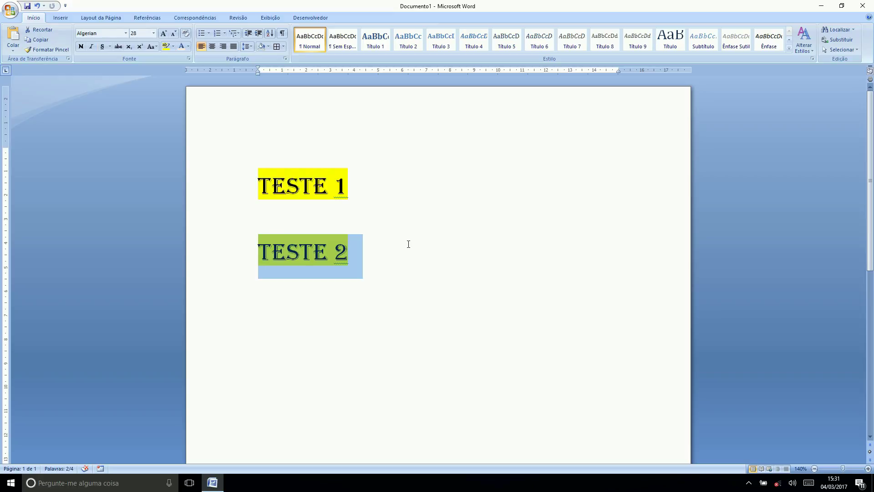
- Undo the formatting copied onto the "Teste 2" line
key(ctrl+z)
key(ctrl+z)
key(ctrl+z)
key(ctrl+z)
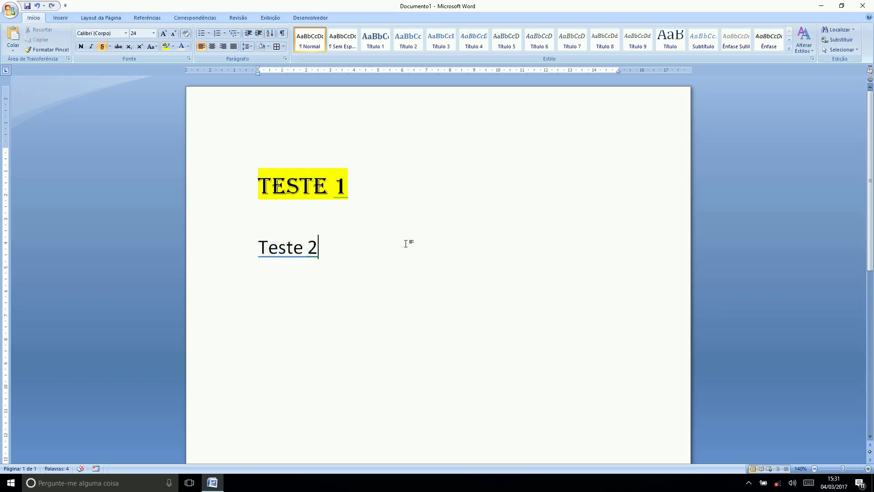
- Copy the "Teste 1" line and paste it on a new line below "Teste 2"
click(395, 215)
click(357, 187)
click(238, 188)
key(ctrl+c)
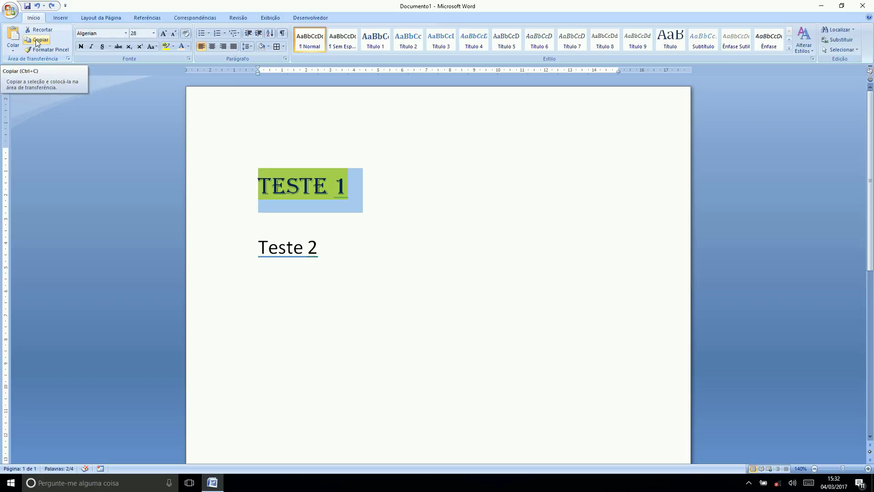
click(36, 41)
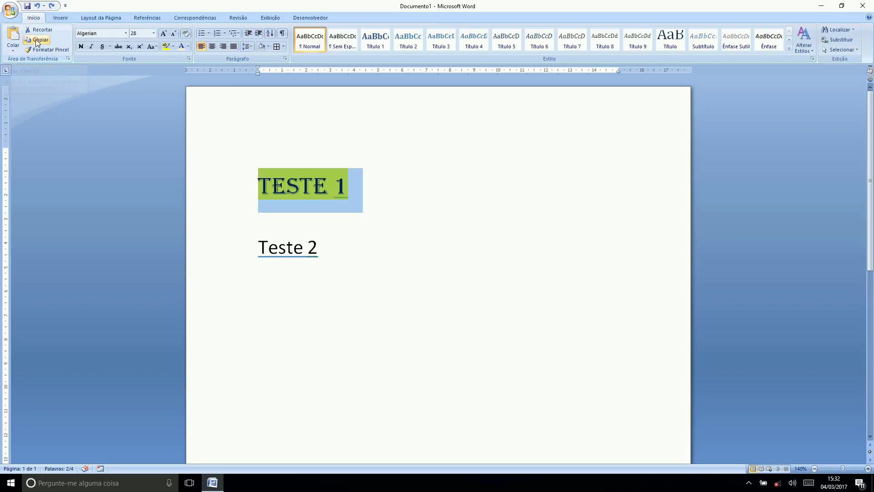
click(264, 220)
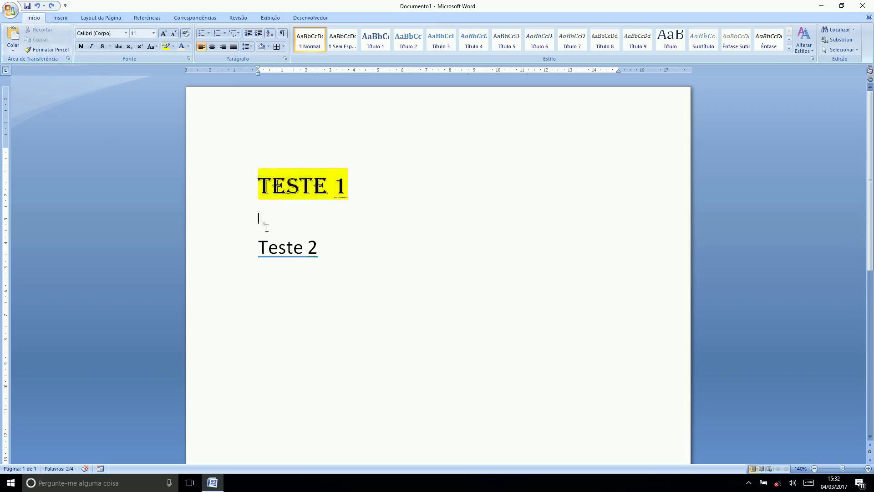
click(326, 250)
key(Return)
key(ctrl+v)
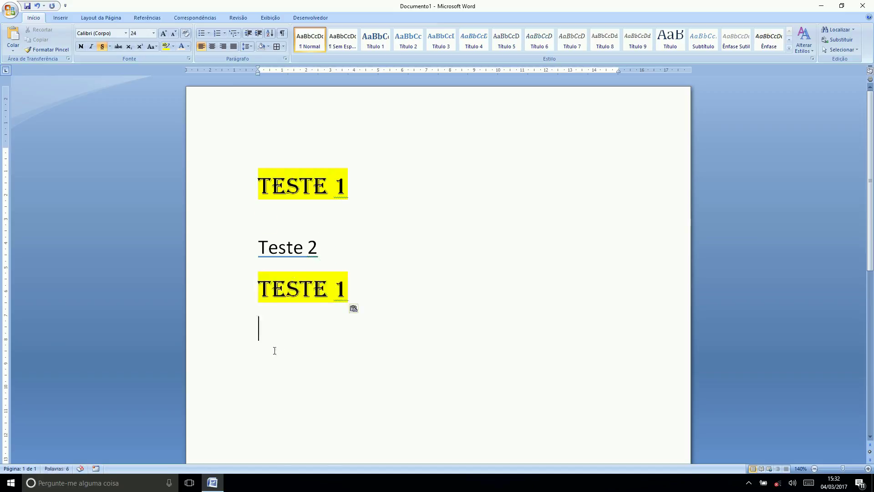
- Paste a second copy of the "Teste 1" line below the first pasted copy
right_click(268, 325)
right_click(286, 325)
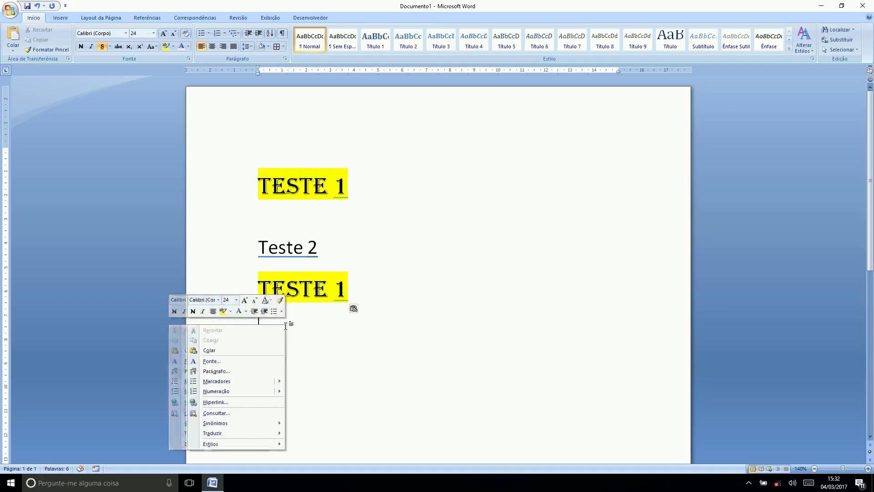
click(310, 331)
right_click(270, 325)
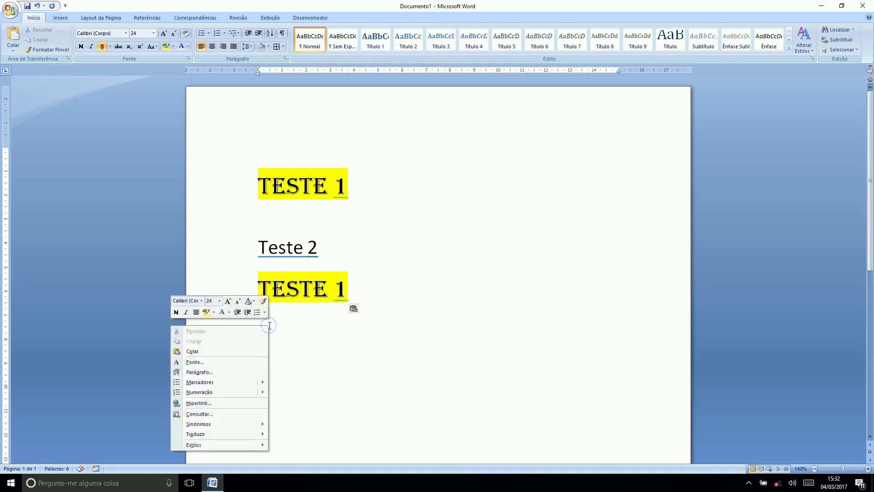
click(193, 351)
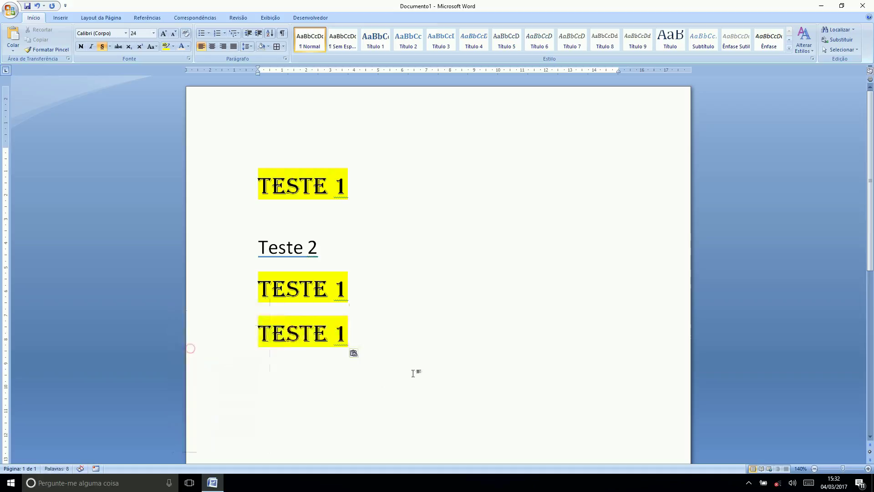
click(406, 336)
- Cut the "Teste 2" line and paste it below the last "Teste 1" copy
click(230, 186)
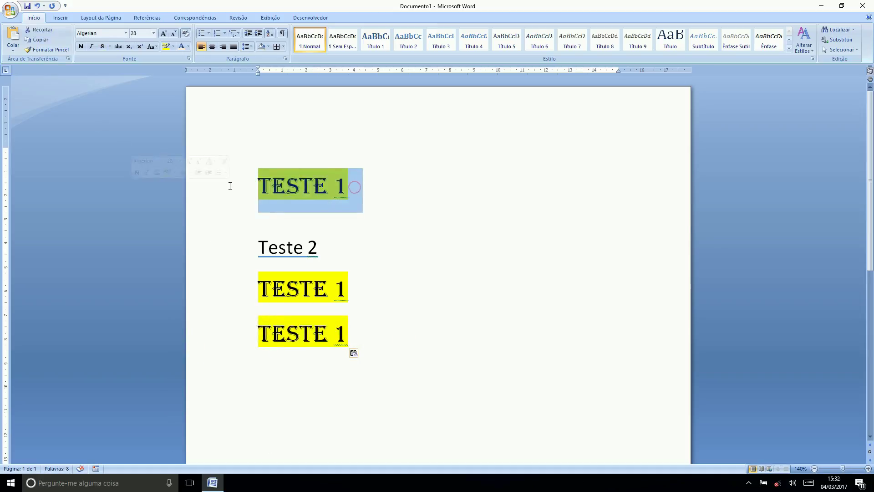
click(41, 39)
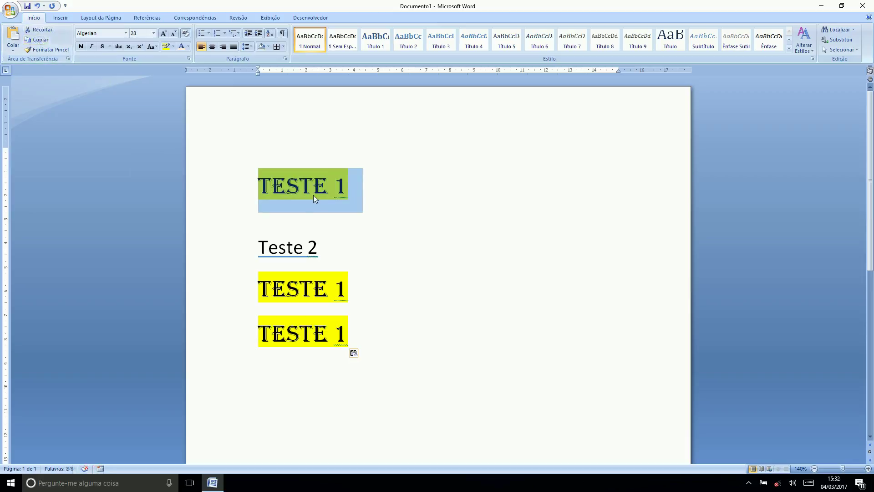
triple_click(344, 248)
key(ctrl+c)
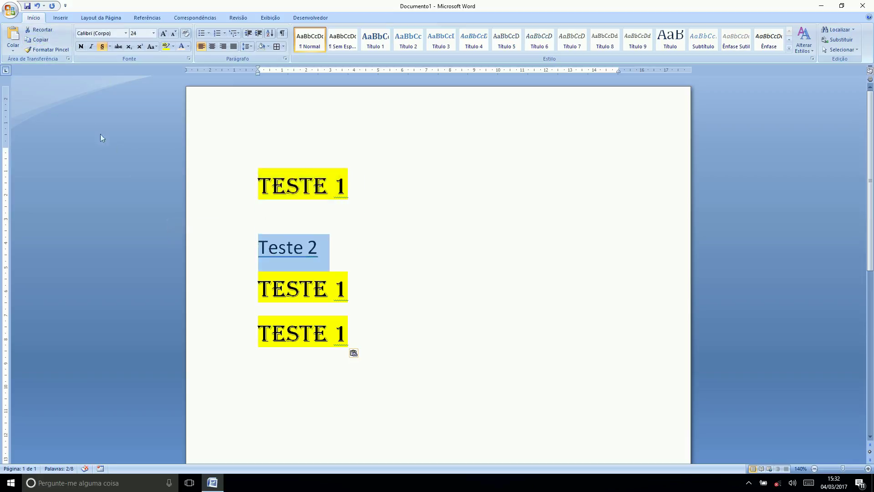
click(37, 34)
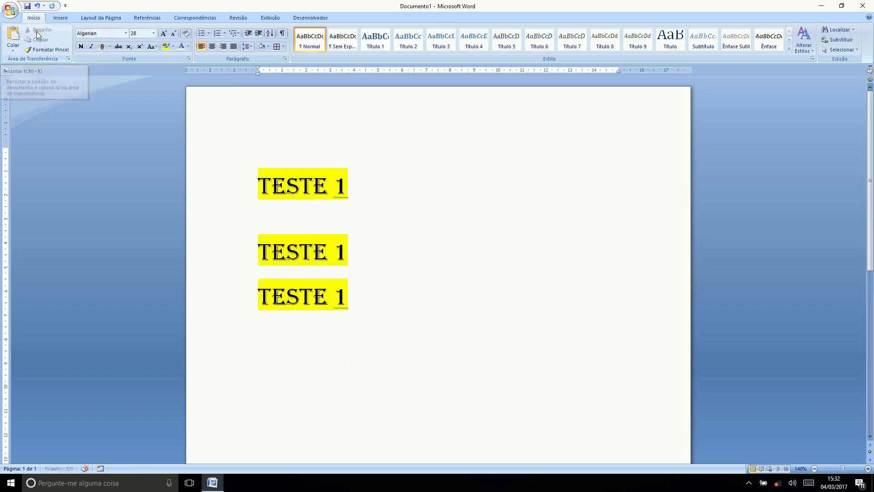
click(281, 338)
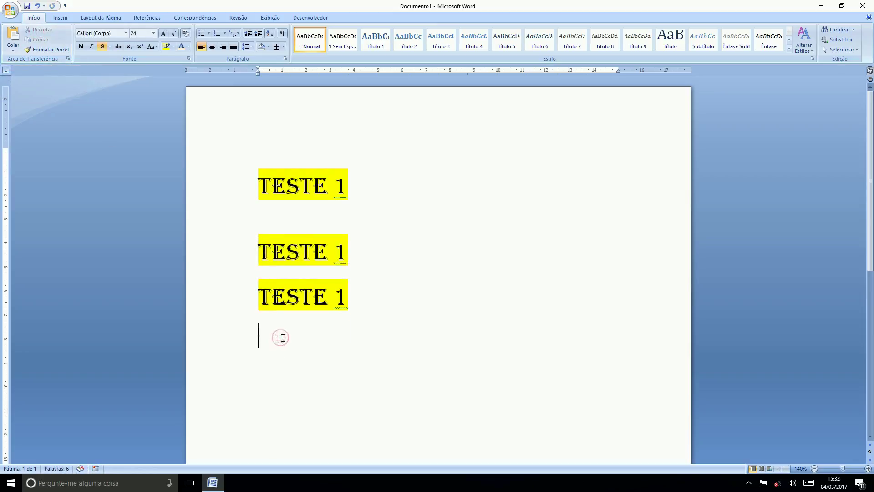
right_click(280, 337)
click(224, 368)
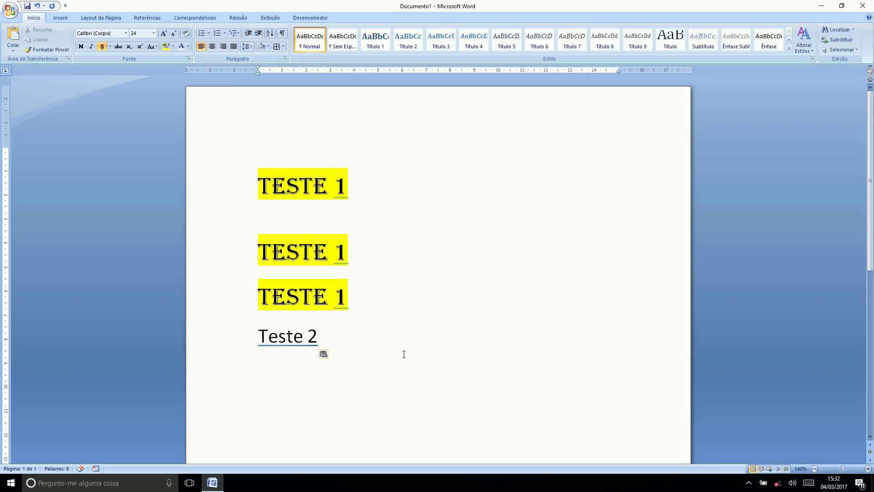
- Reduce the font size to 18 on the empty line below "Teste 2"
scroll(403, 341, down, 2)
scroll(410, 332, down, 1)
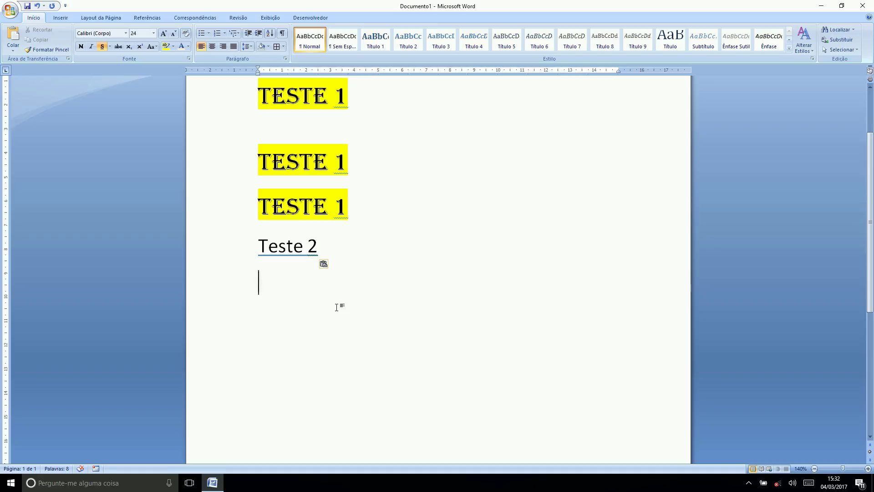
key(ctrl+shift+less)
key(ctrl+shift+less)
key(ctrl+shift+less)
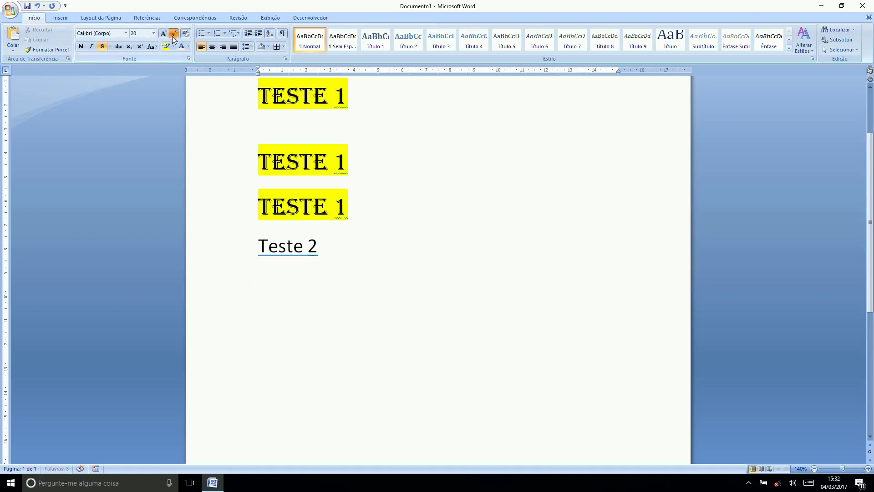
- Write "Olá meu nome é" followed by the presenter's full name on the empty line below "Teste 2"
text(Olá)
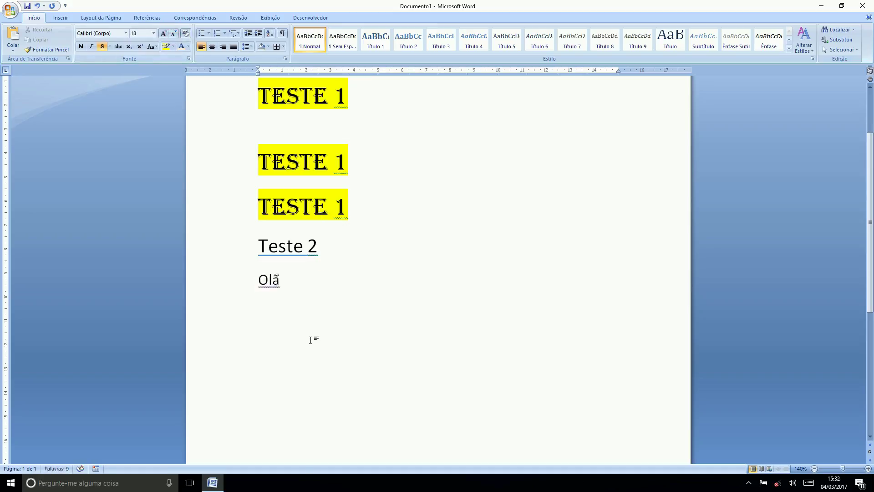
text( meu nome é heric)
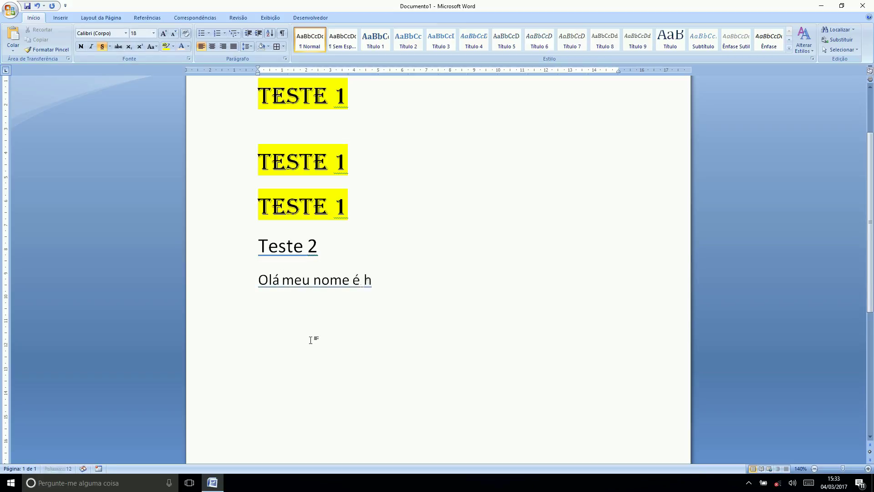
key(BackSpace)
key(BackSpace)
key(BackSpace)
key(BackSpace)
key(BackSpace)
text(Herick Ferre)
key(BackSpace)
text(reira)
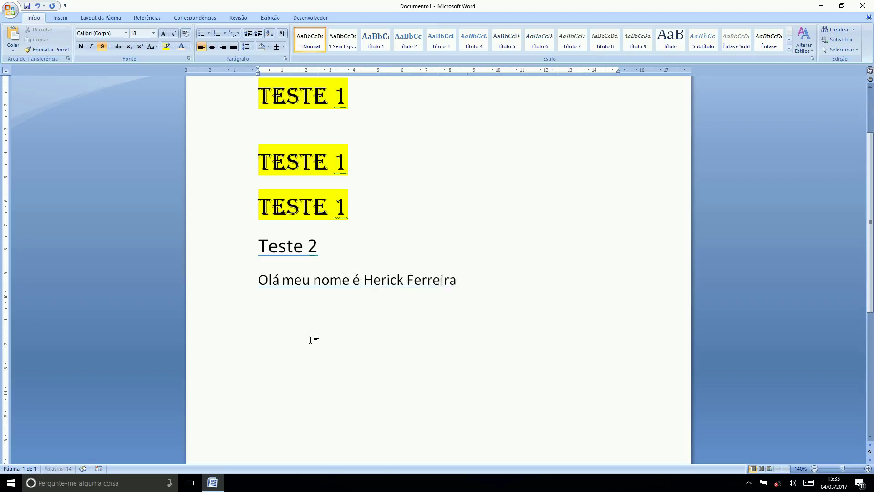
- Complete the sentence with "e vou acompanhar vocês nas próximas aulas de informática!"
text( e vou acomp)
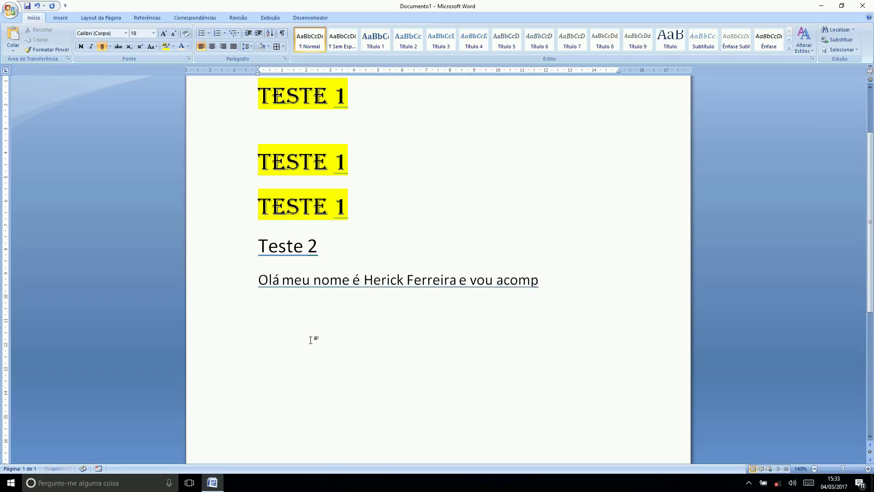
text(anhar vocês)
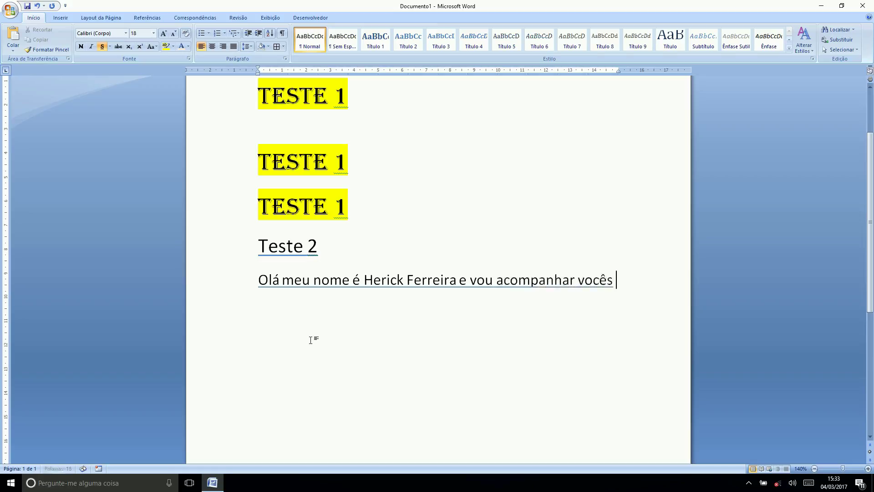
text( nas próxi)
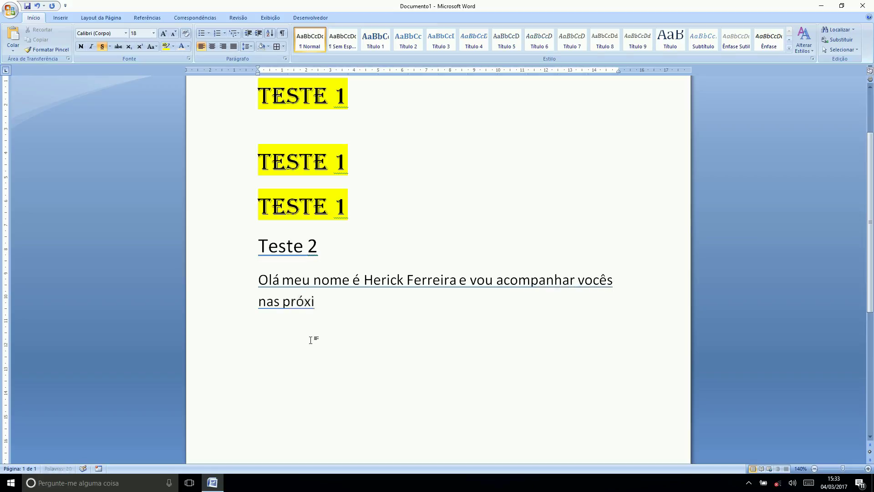
text(mas aulas de in)
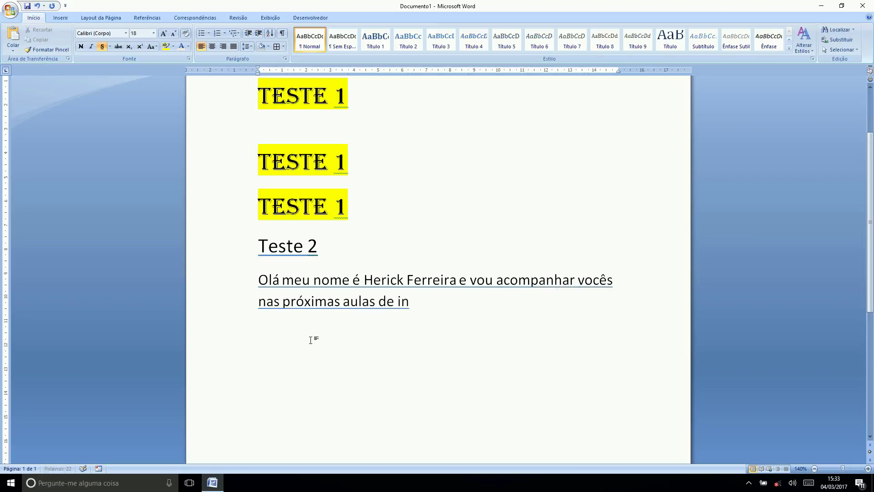
text(formática)
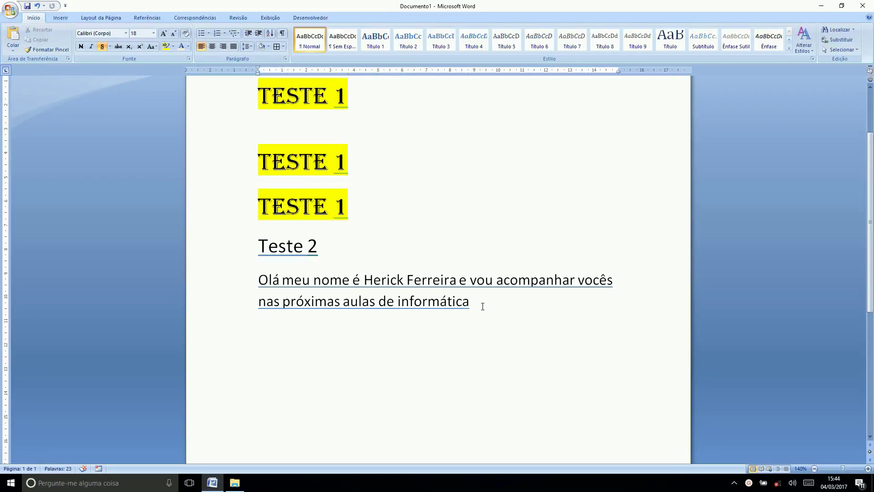
text(!)
- Justify the introduction paragraph that starts with "Olá meu nome é"
drag(477, 301, 246, 285)
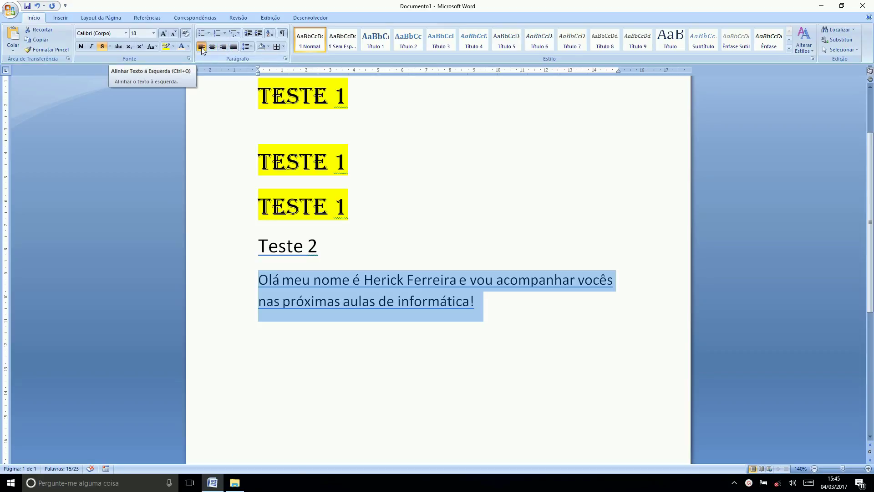
key(ctrl+j)
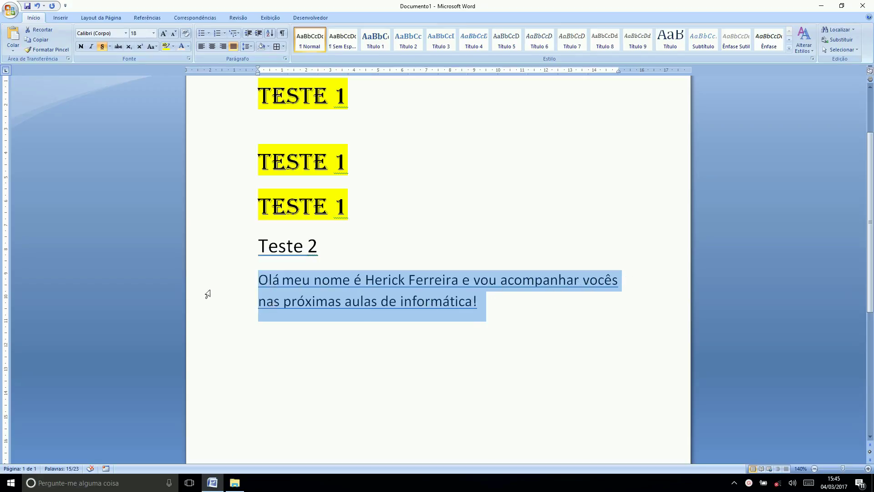
- Try right and centre alignment on the paragraph starting with "Olá meu nome é", and return it to justified
click(222, 46)
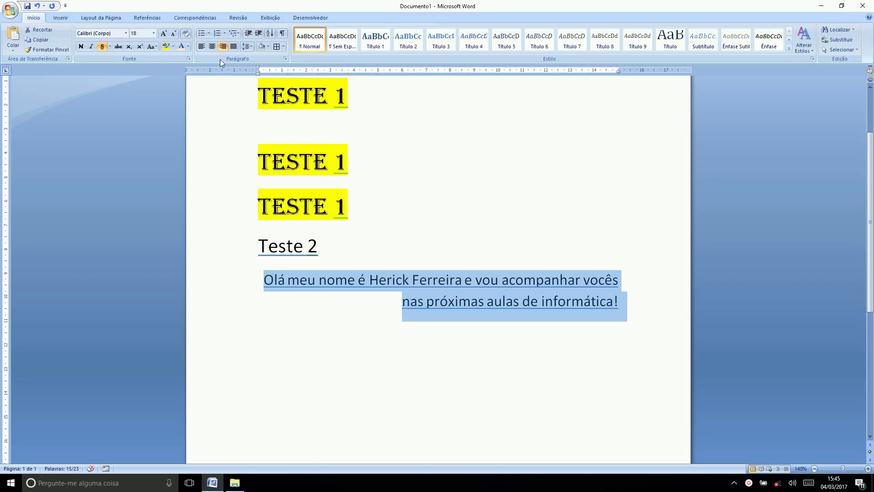
click(212, 47)
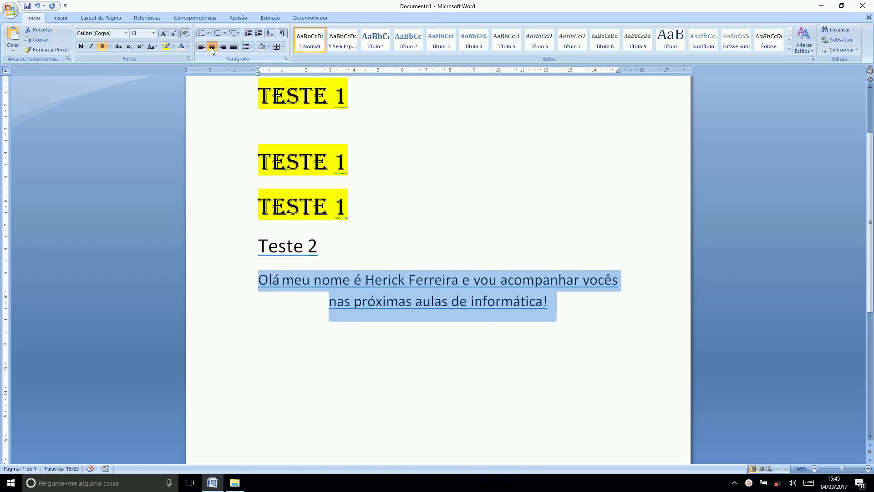
click(234, 47)
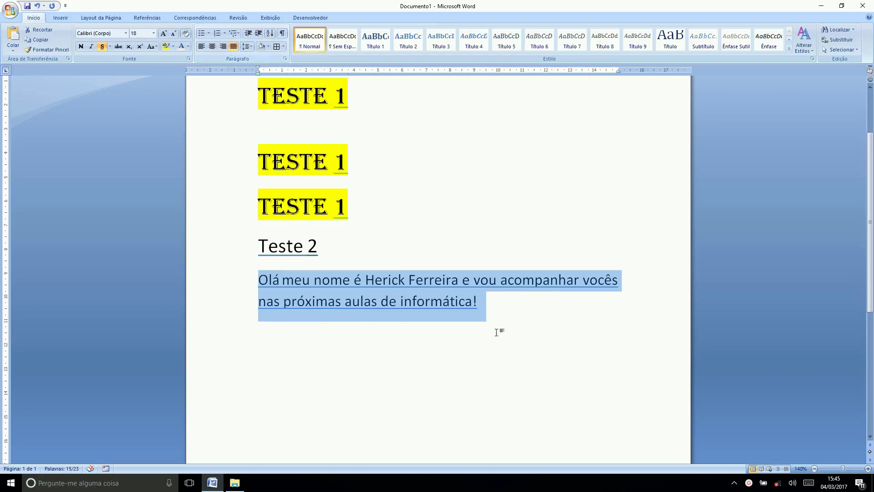
click(486, 310)
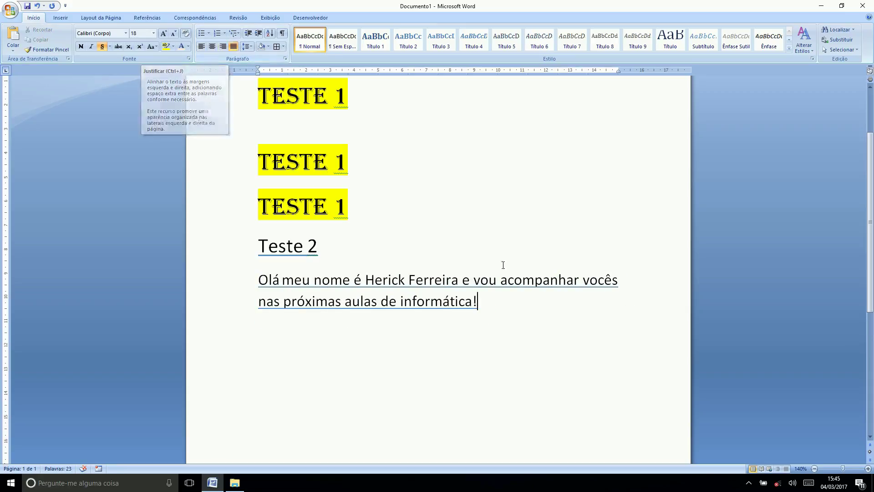
- Try clearing all formatting from the introduction paragraph twice, undoing the change each time
drag(483, 305, 242, 278)
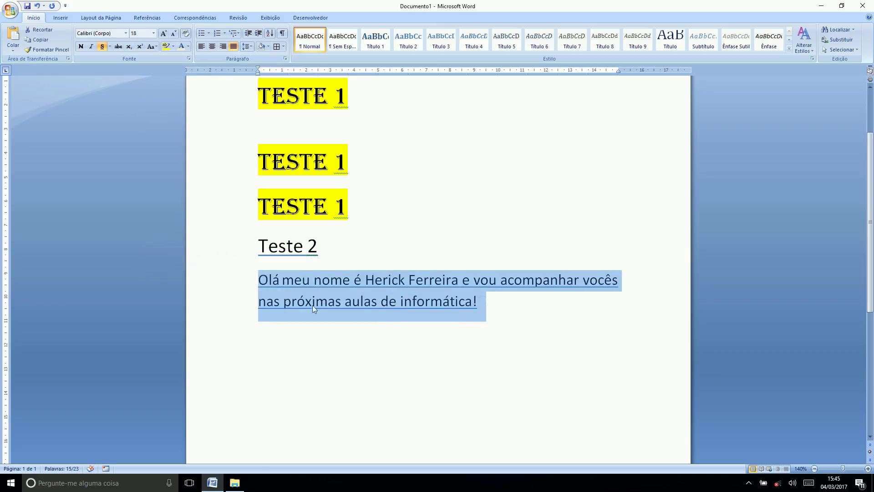
click(185, 37)
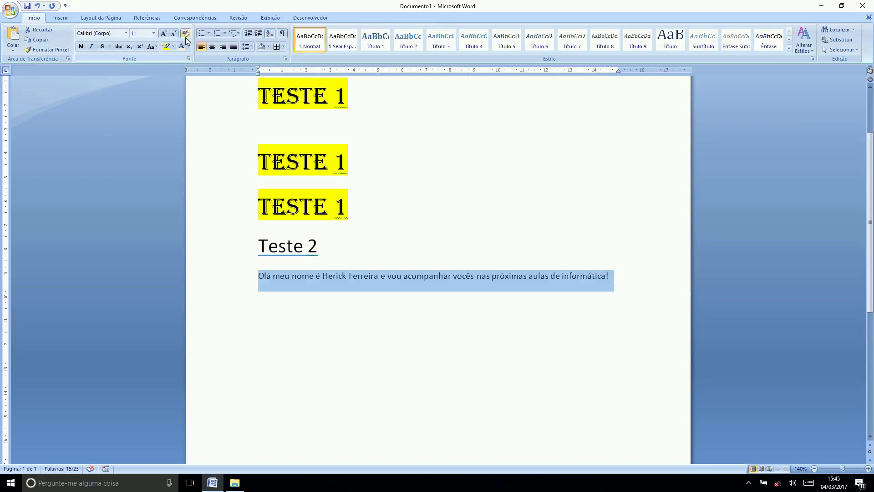
key(ctrl+z)
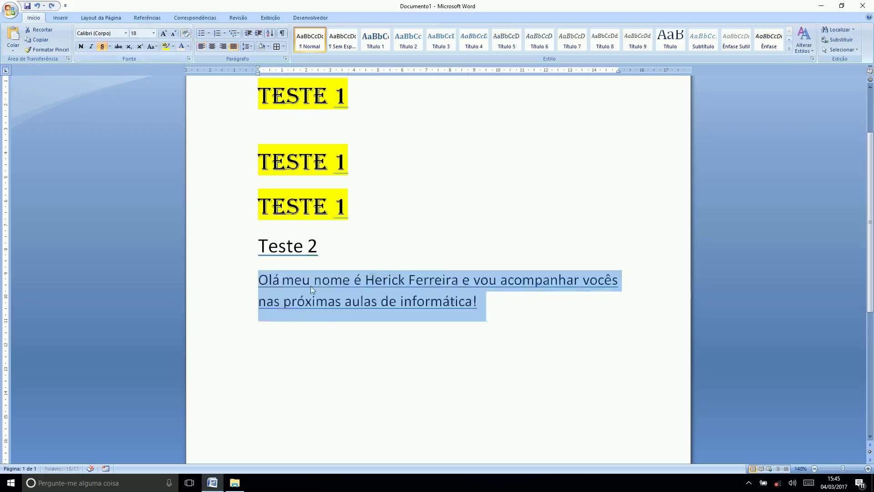
click(526, 320)
triple_click(490, 303)
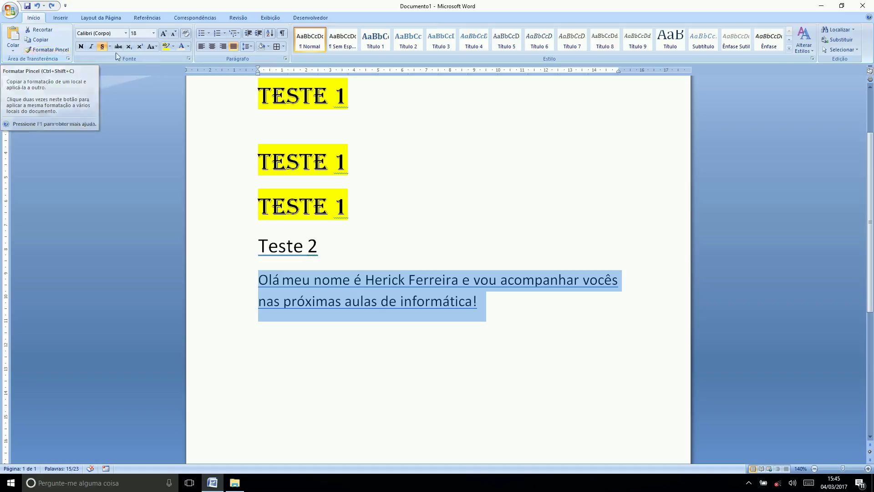
click(184, 34)
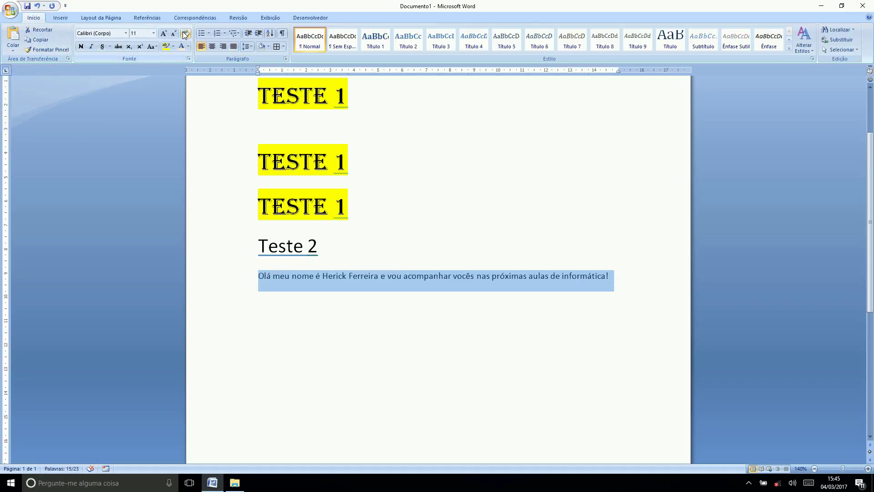
key(ctrl+z)
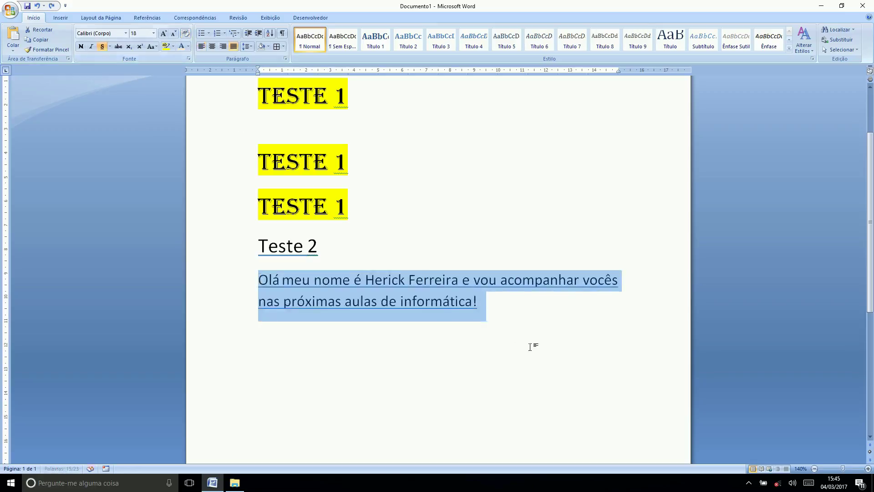
click(521, 321)
- Try line spacing of 1,5 and 3,0 on the introduction paragraph, and settle on 1,5
drag(497, 312, 228, 283)
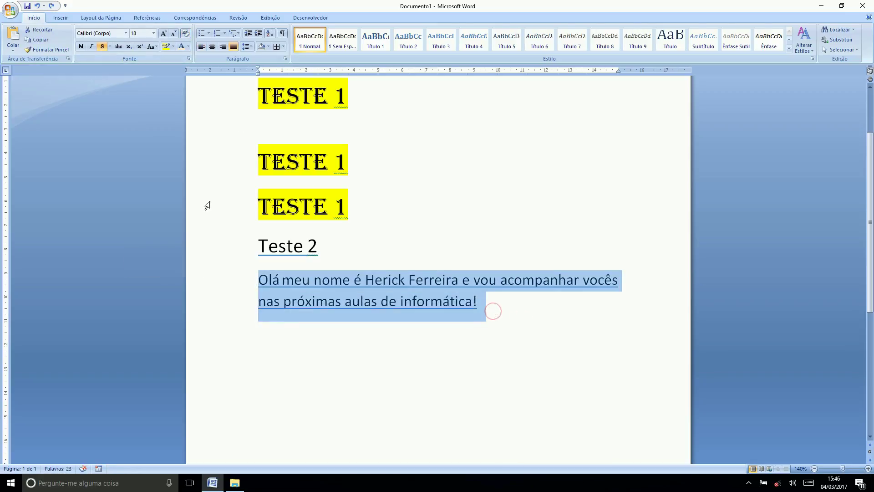
click(250, 45)
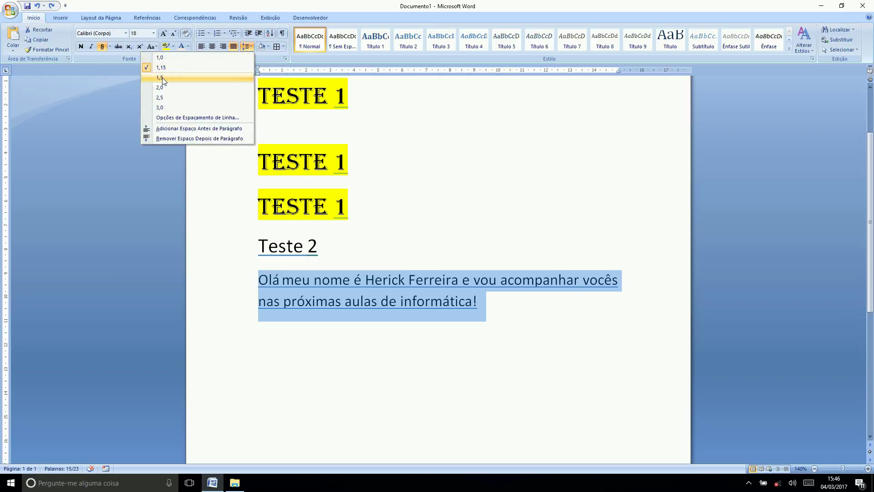
click(162, 78)
click(249, 45)
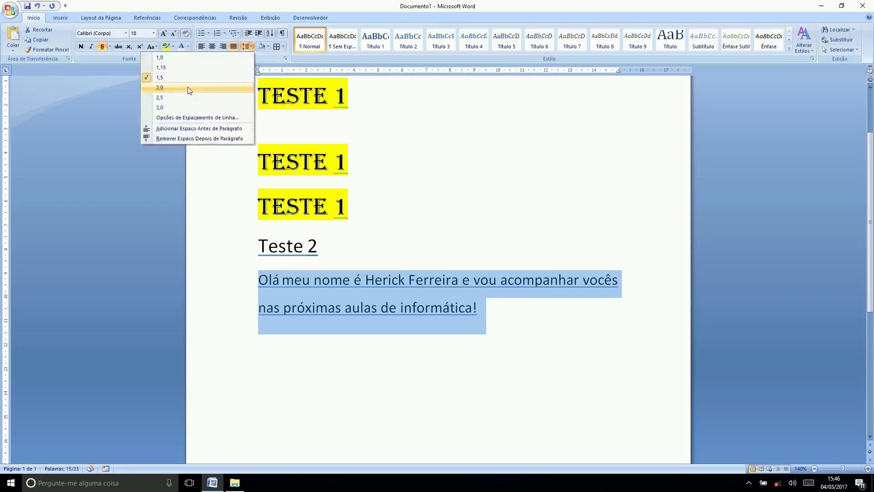
click(169, 110)
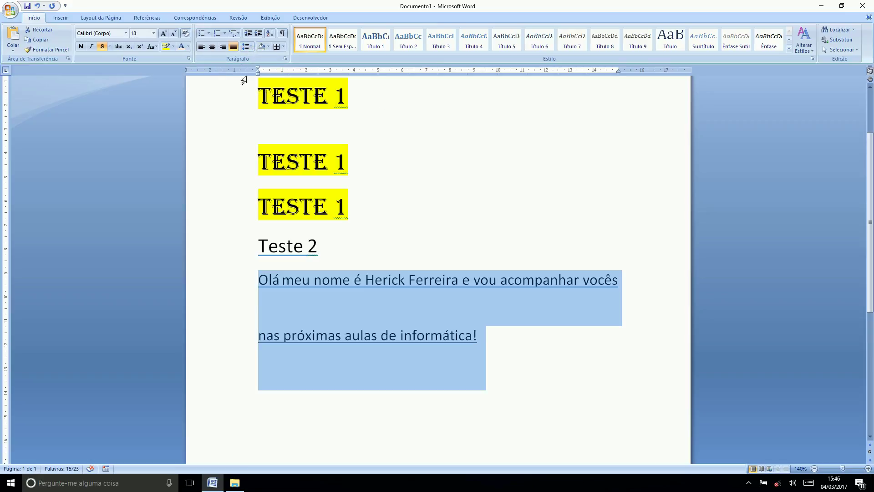
click(251, 46)
click(199, 78)
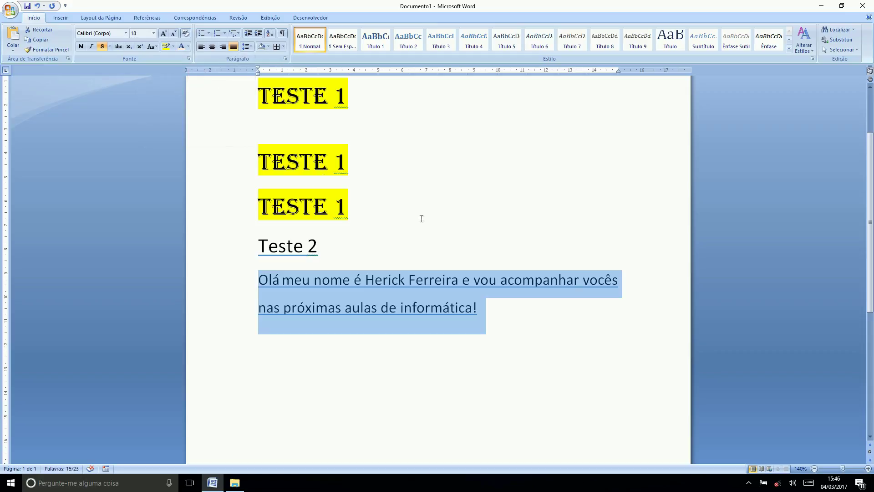
- Shade the background of the introduction paragraph white
click(268, 47)
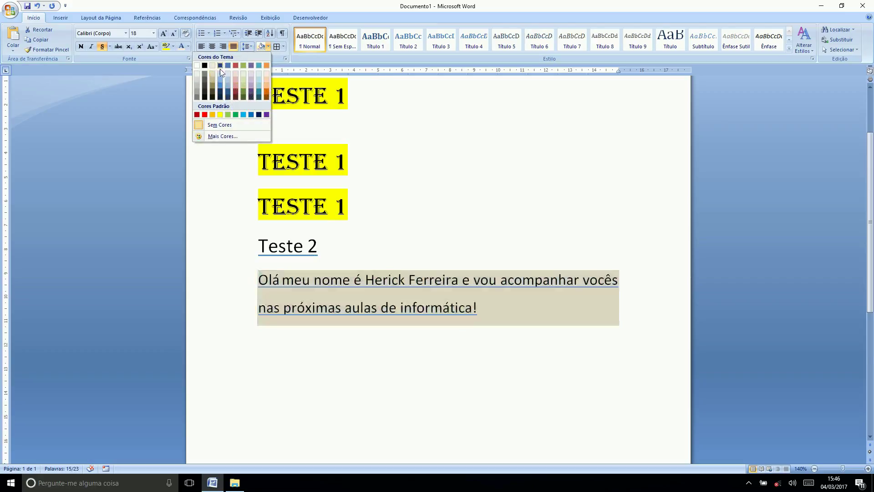
click(197, 65)
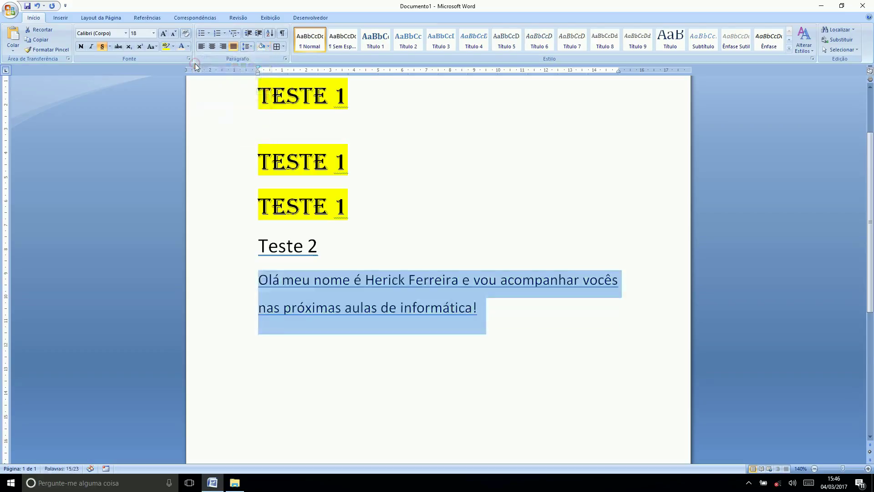
- Add a box border around the introduction paragraph, and take off its bottom and top borders
click(277, 48)
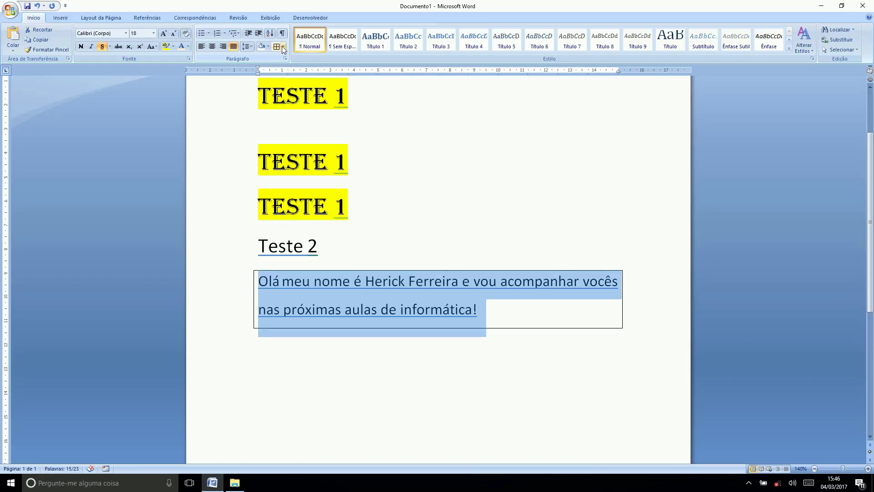
click(282, 46)
click(257, 60)
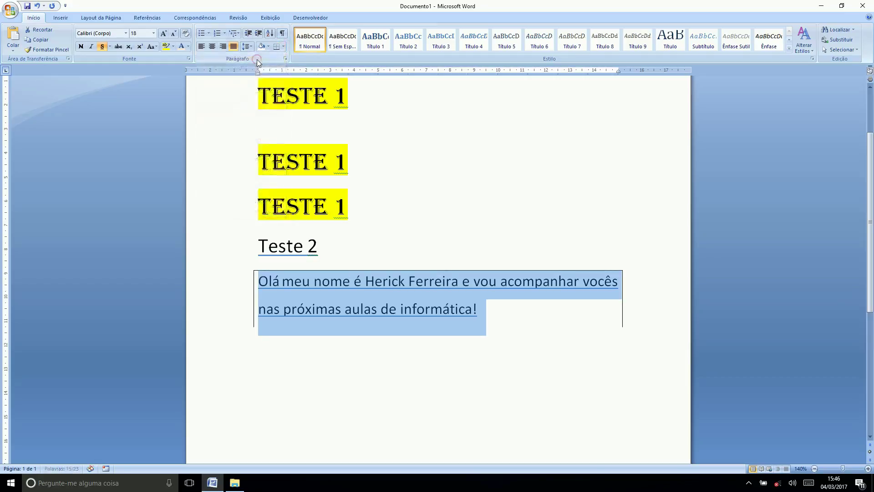
click(283, 47)
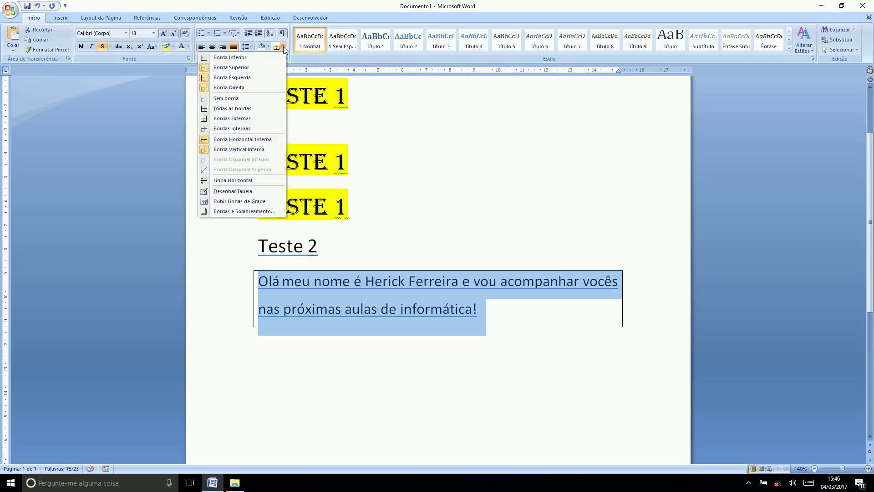
click(241, 67)
click(478, 340)
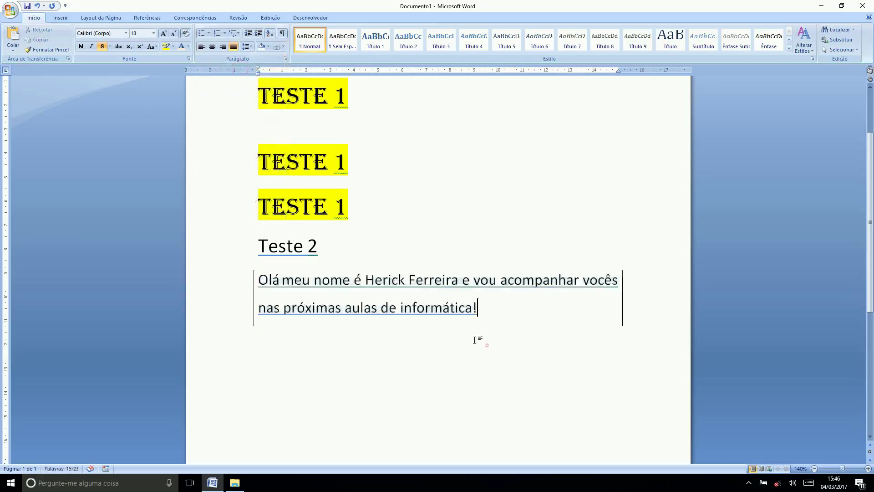
- Remove all remaining borders from the introduction paragraph
triple_click(511, 314)
click(283, 47)
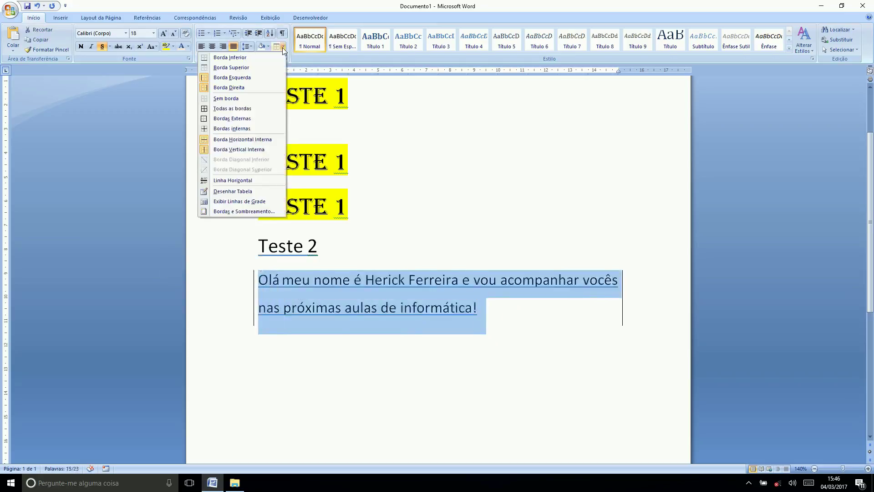
click(228, 98)
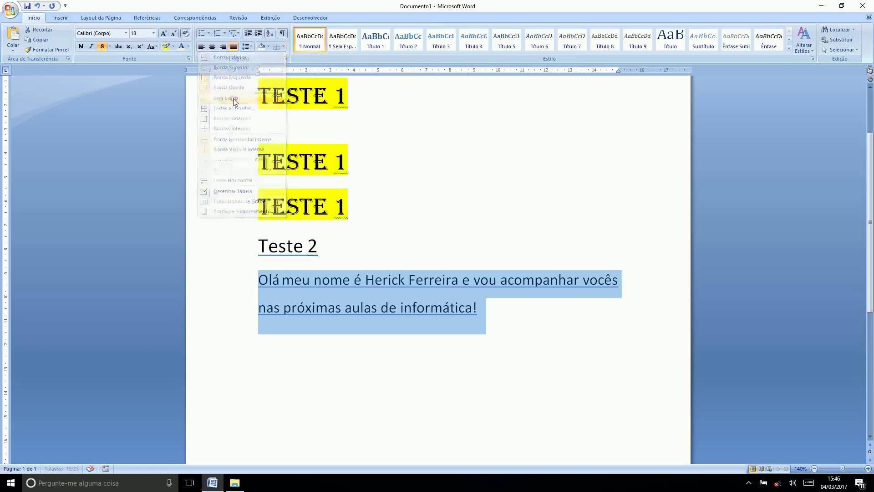
click(539, 336)
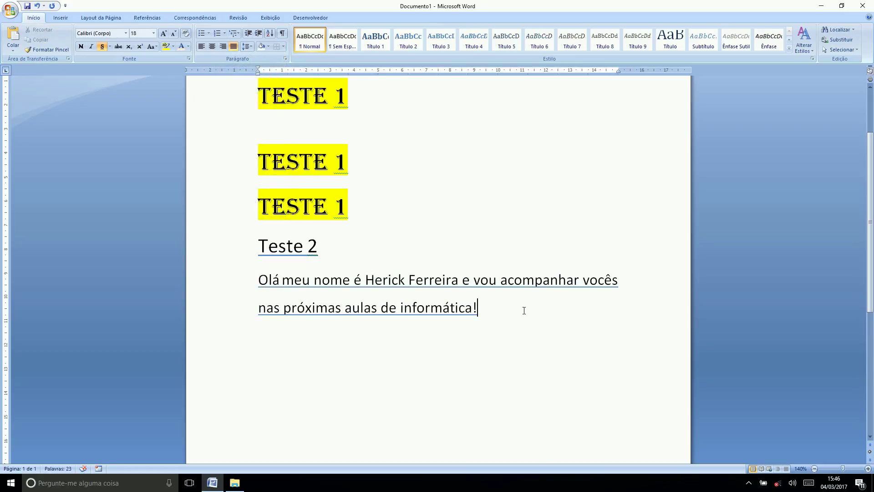
triple_click(500, 309)
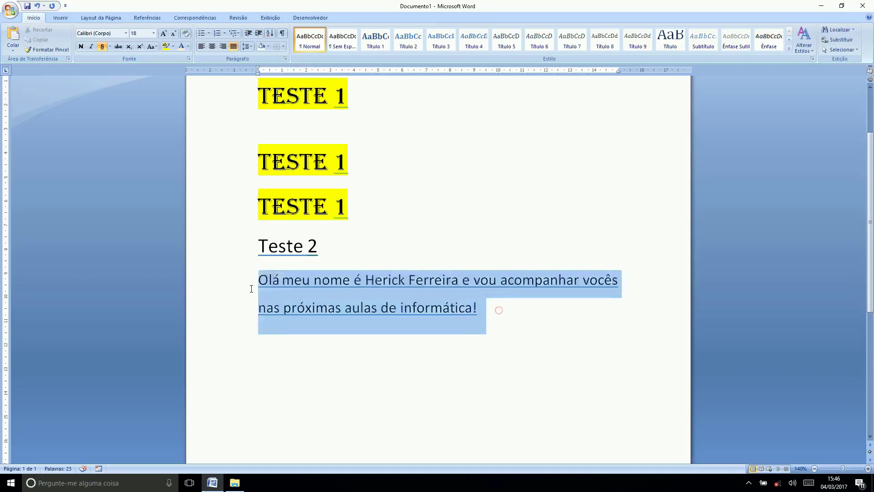
click(501, 361)
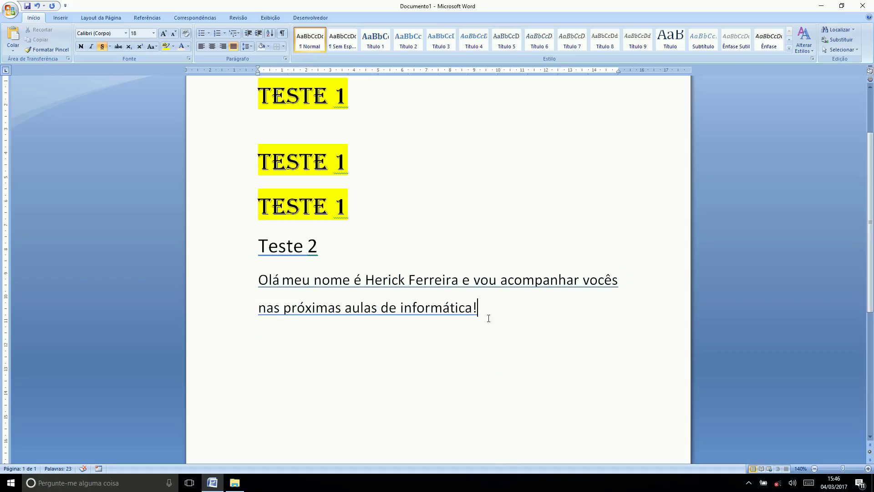
triple_click(508, 319)
click(510, 322)
- Write "1 2 3" at the end of the introduction paragraph
click(499, 310)
text(1 )
text(3)
key(BackSpace)
text(2 3)
- Split the numbers 1, 2 and 3 onto three separate lines below the introduction paragraph
key(Left)
key(Left)
key(Left)
key(Left)
key(Left)
key(Return)
key(Right)
key(Return)
key(Right)
key(Right)
key(Right)
key(Return)
- Turn the lines 1, 2 and 3 into a bulleted list with solid round bullets, and view the other bullet styles
drag(290, 422, 228, 352)
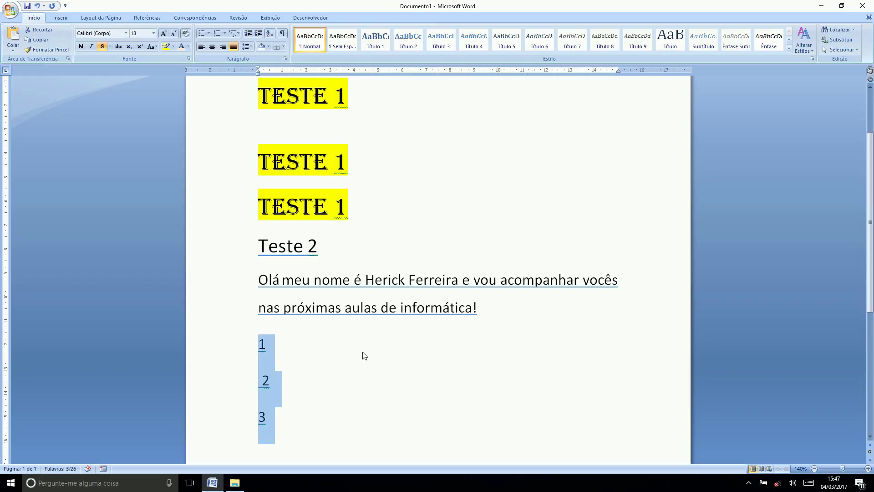
click(202, 34)
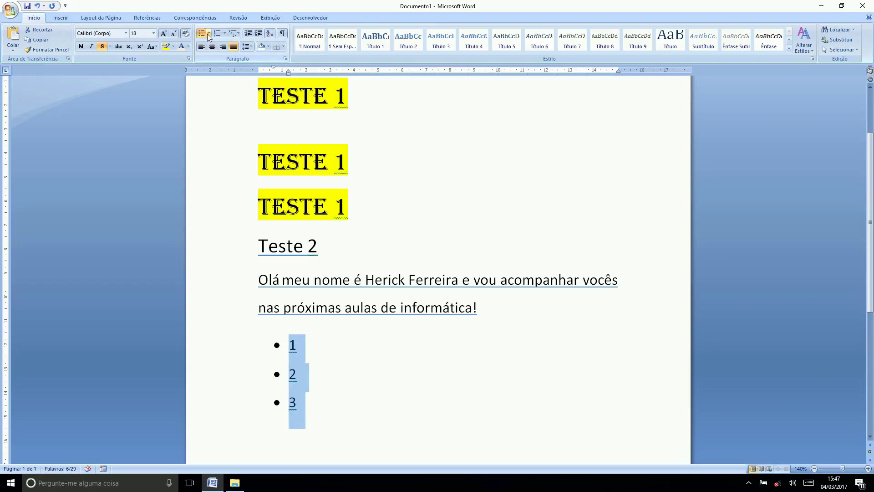
click(209, 34)
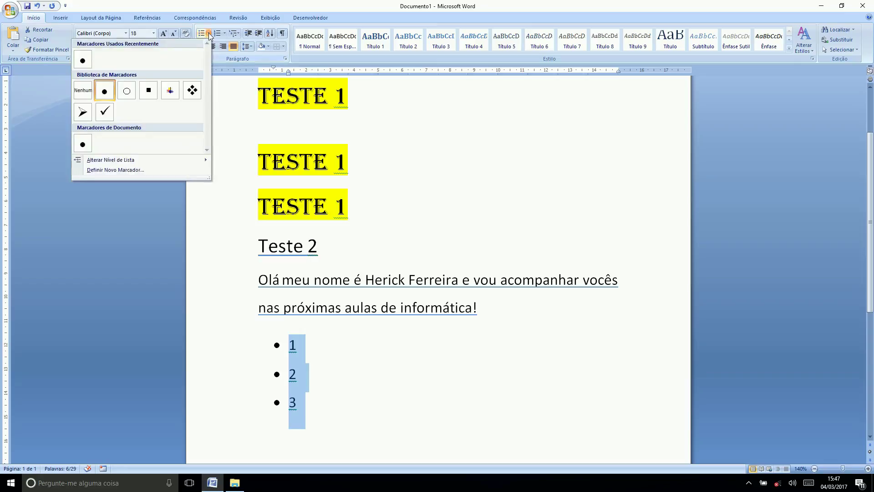
click(81, 64)
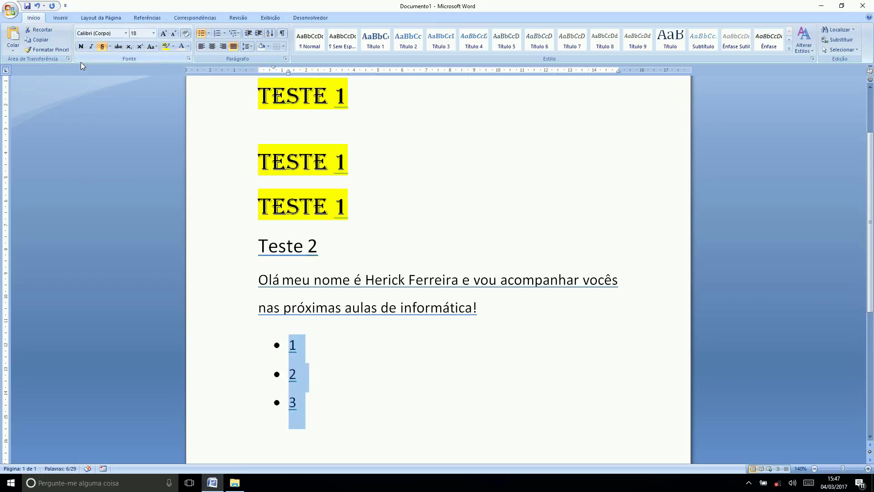
click(208, 33)
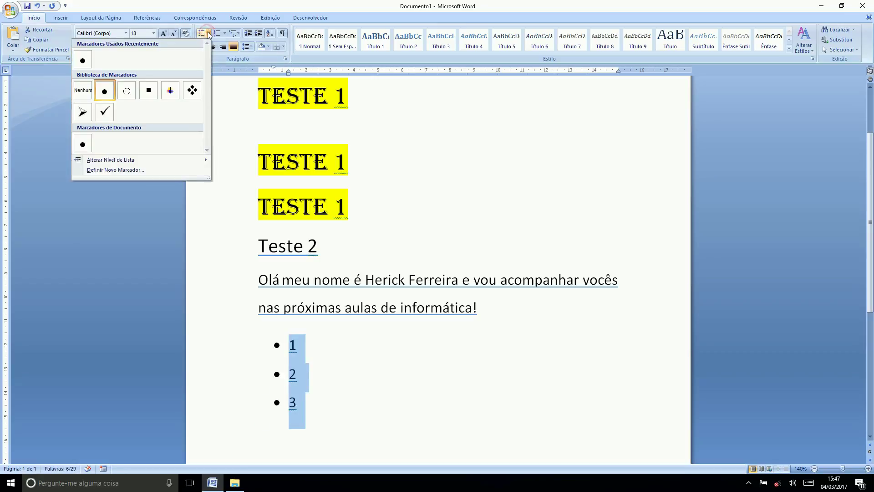
click(208, 33)
- Make the lines 1, 2 and 3 a numbered list in the 1., 2., 3. format, and preview the Roman numeral format
click(217, 33)
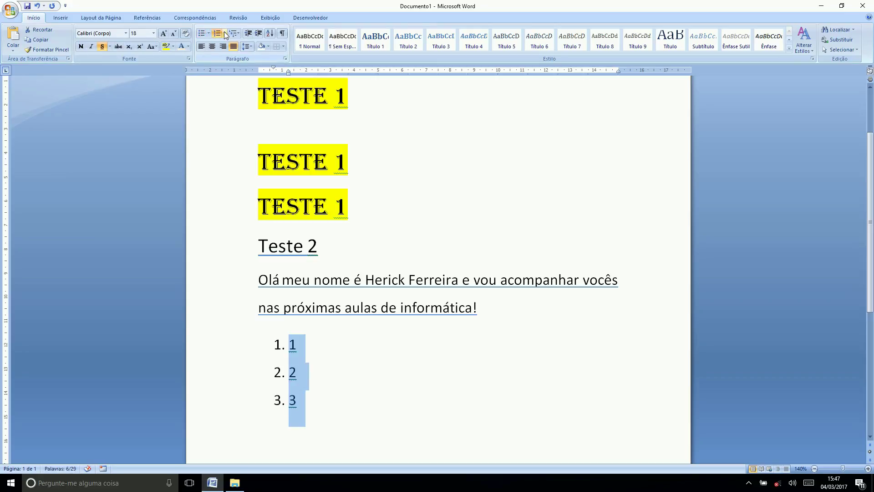
click(224, 33)
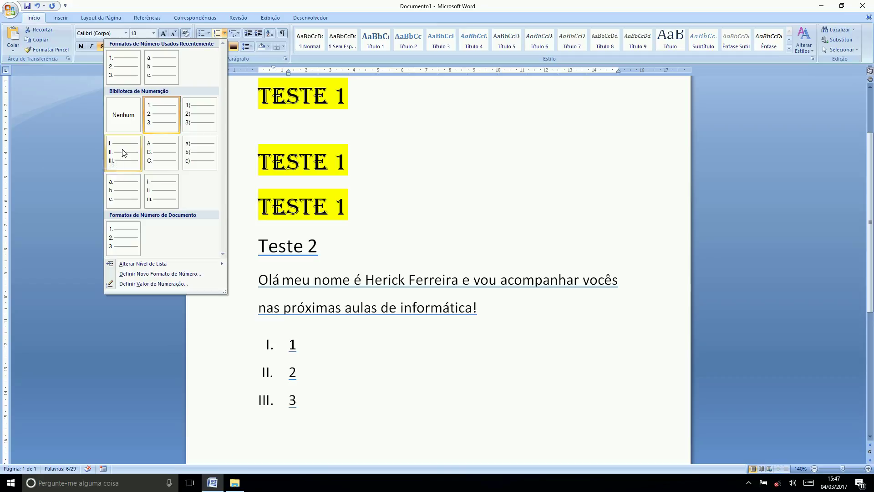
click(224, 34)
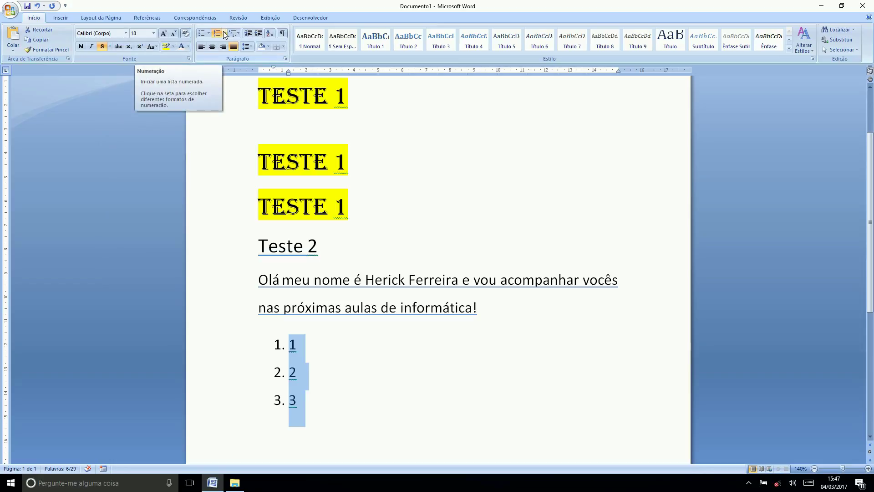
- Apply the 1), a), i) multilevel list format to the lines 1, 2 and 3
click(237, 33)
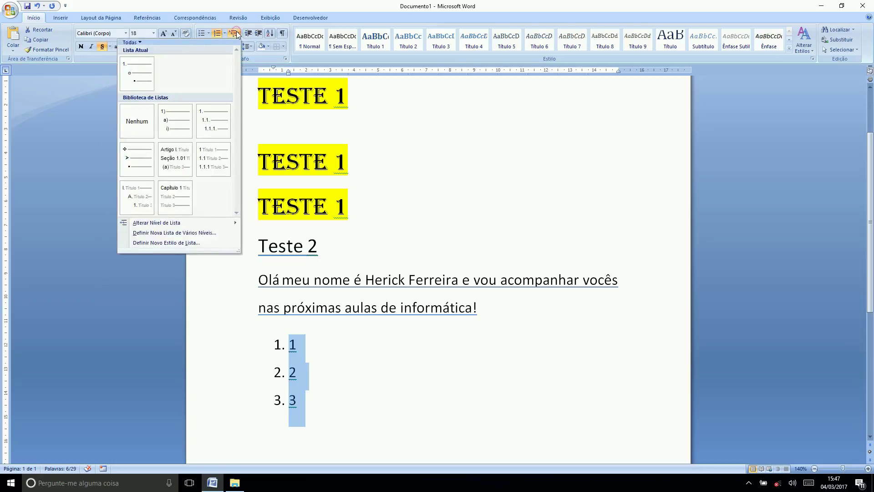
click(173, 114)
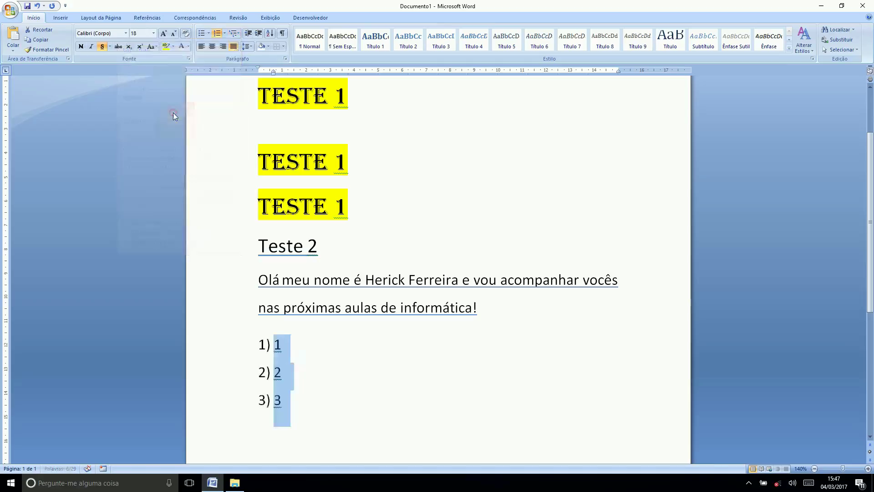
click(367, 392)
- Try demoting the 2 line to the second list level, and undo the demotion
click(278, 371)
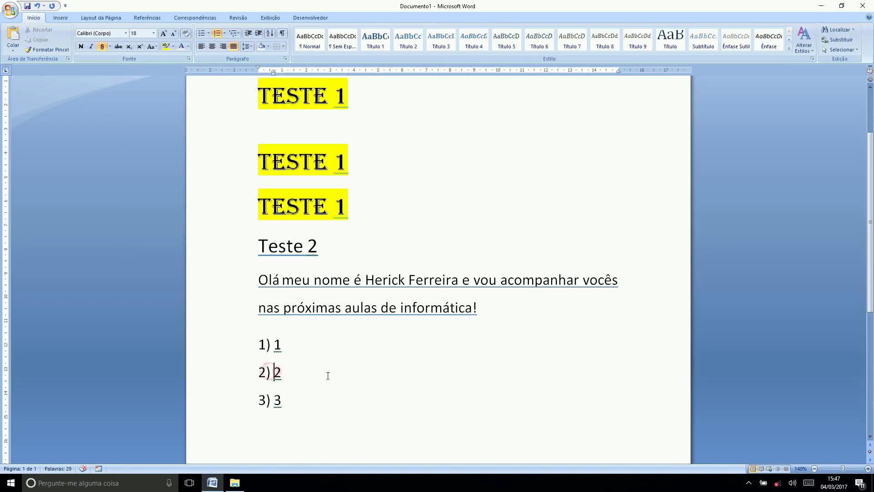
key(Tab)
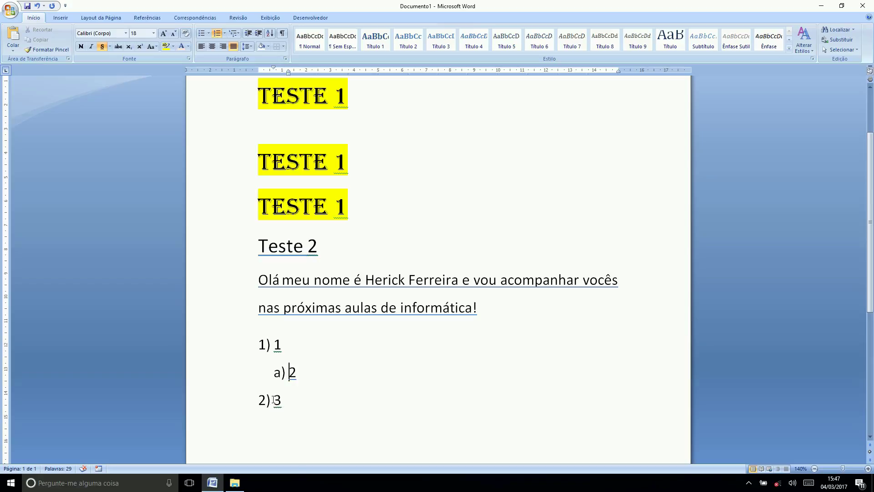
key(ctrl+z)
click(328, 397)
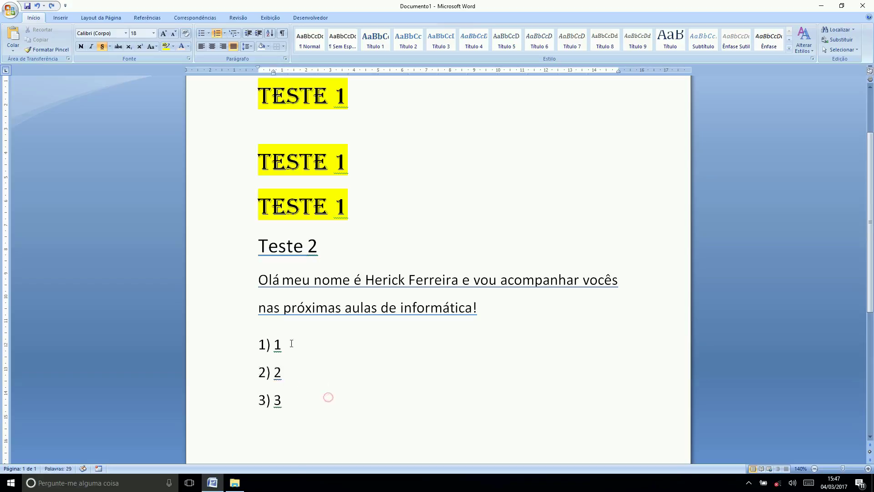
- Demote the 2 line to the second list level a) and the 3 line to the third level i)
click(290, 345)
key(Down)
key(Left)
key(Tab)
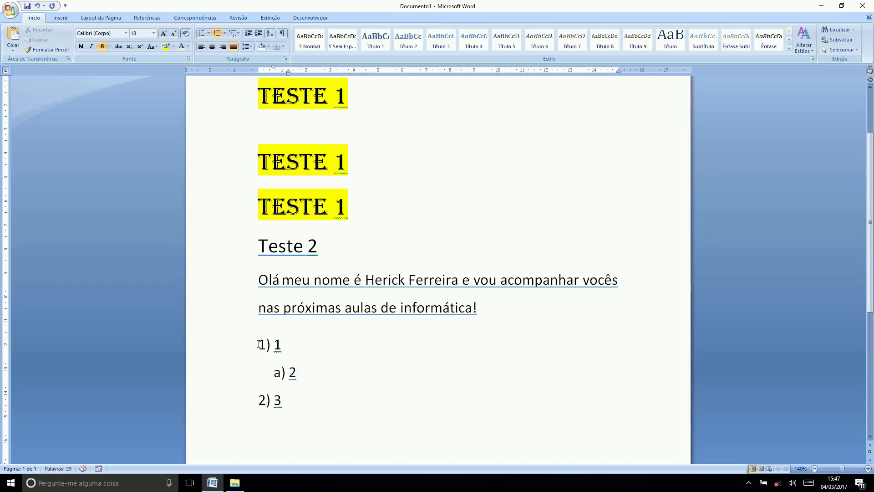
click(274, 396)
key(Tab)
key(Tab)
click(318, 399)
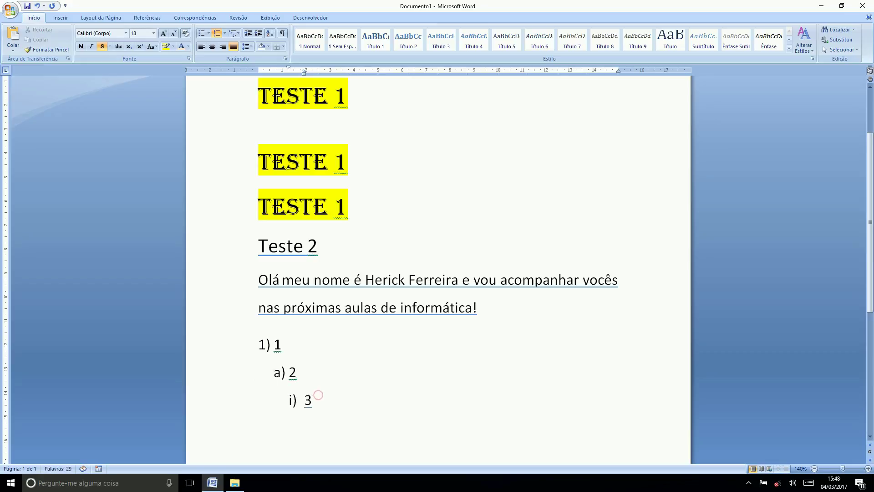
- Promote the 3 and 2 lines back to the first level of the multilevel list
key(Return)
key(BackSpace)
key(BackSpace)
key(shift+Tab)
key(shift+Tab)
key(Up)
key(shift+Tab)
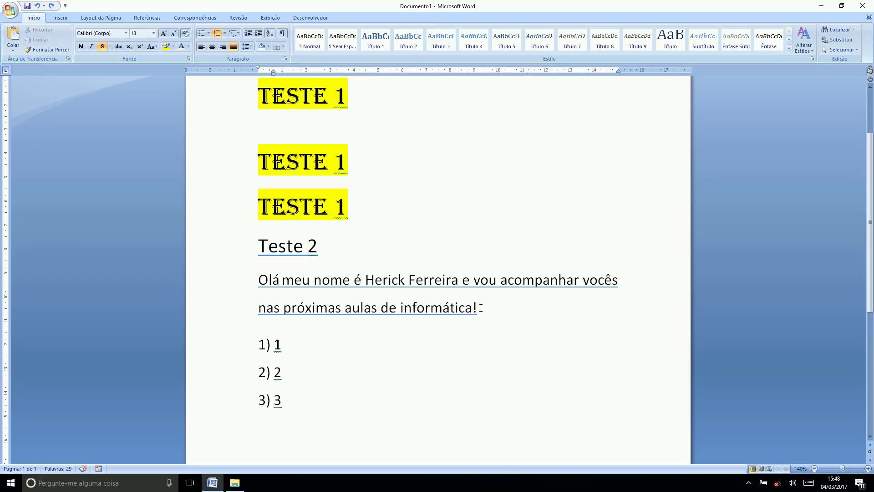
- Increase the indent of the introduction paragraph and the list together, and align the list text with the paragraph using the ruler's indent marker
drag(481, 308, 250, 286)
click(337, 345)
drag(300, 412, 230, 279)
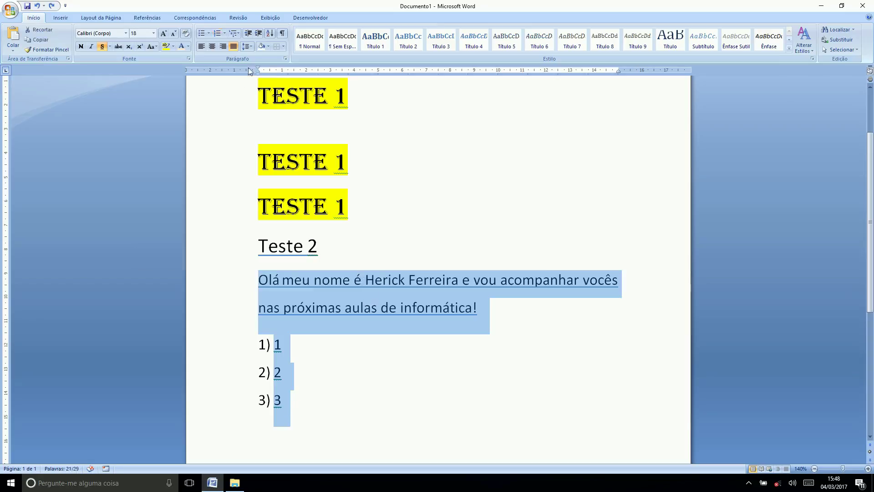
click(258, 34)
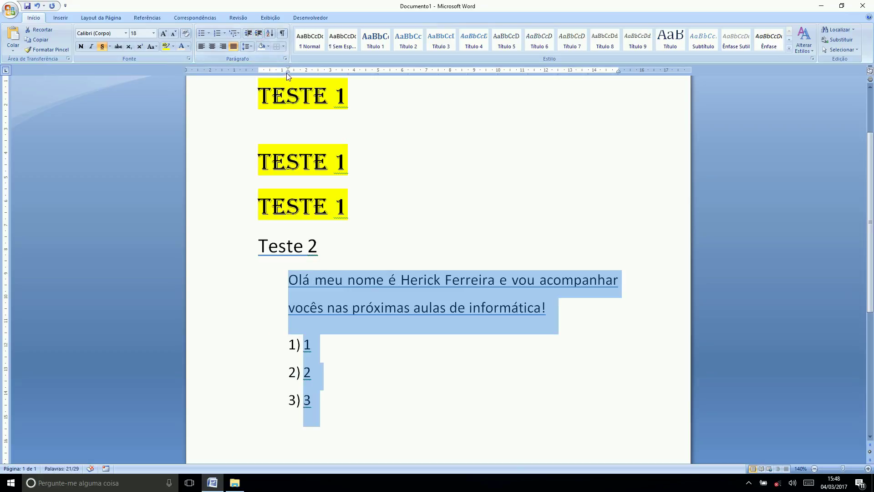
drag(288, 72, 289, 73)
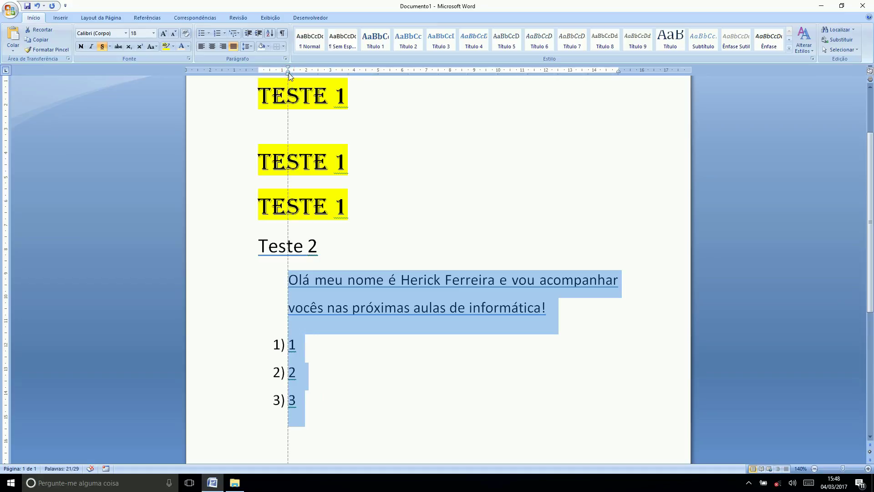
drag(289, 73, 288, 73)
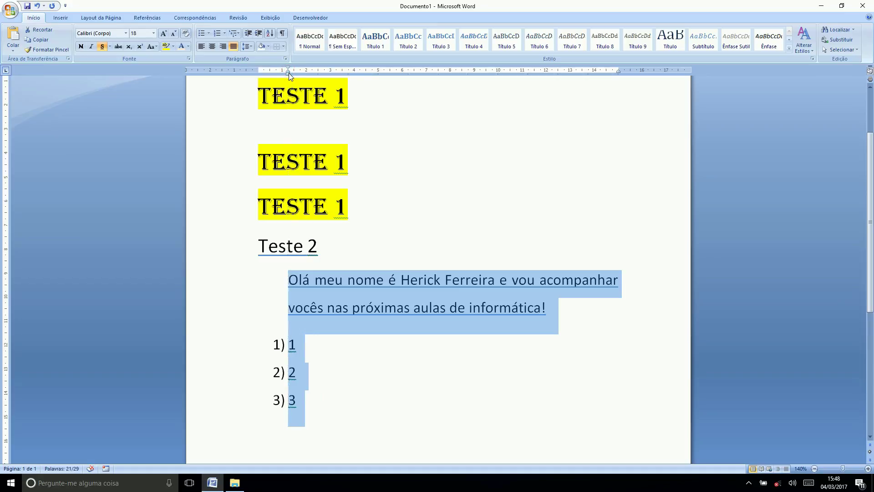
- Decrease the indent of the introduction paragraph and the list until their text is back at the page's left margin
click(248, 35)
click(248, 35)
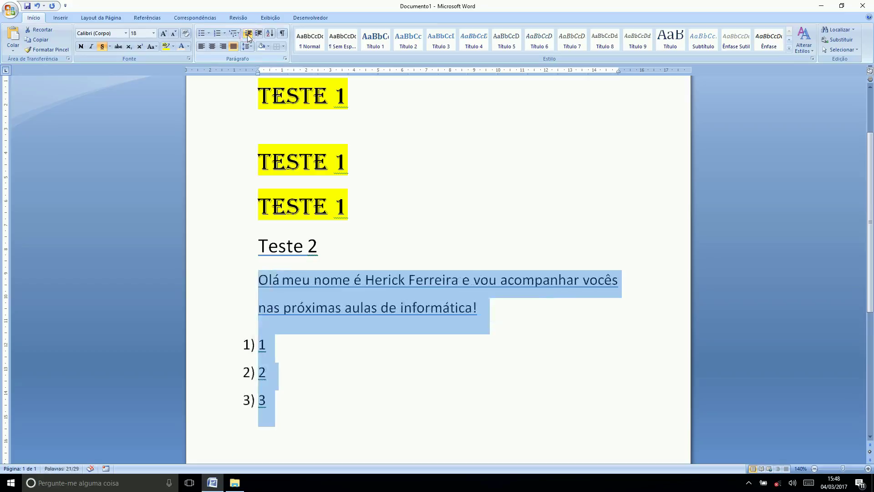
drag(258, 74, 257, 75)
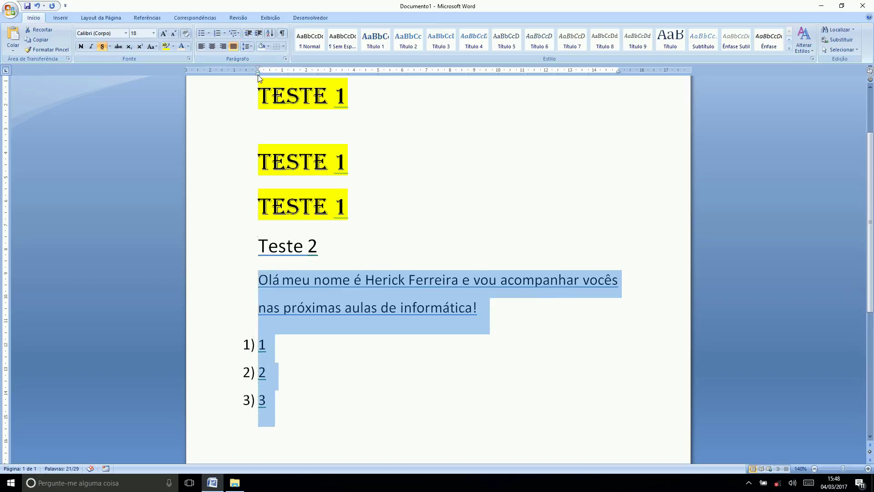
click(338, 384)
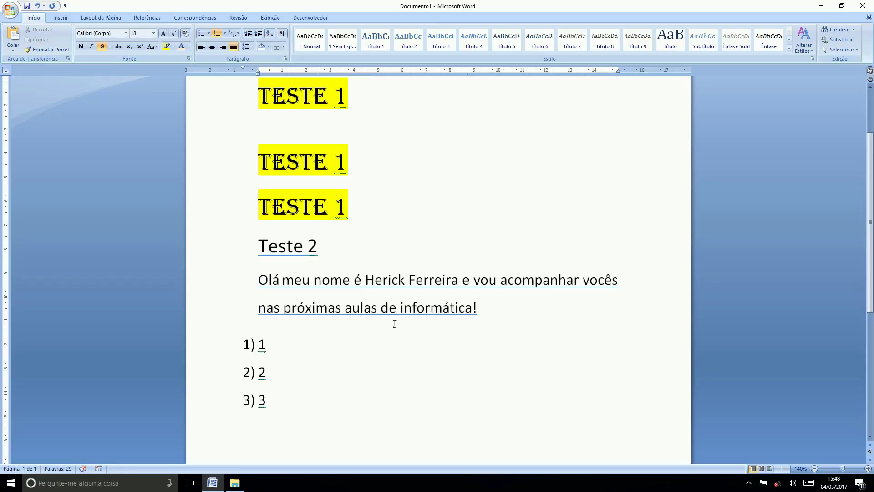
- Show the formatting marks and examine the spaces and paragraph marks throughout the document
click(282, 34)
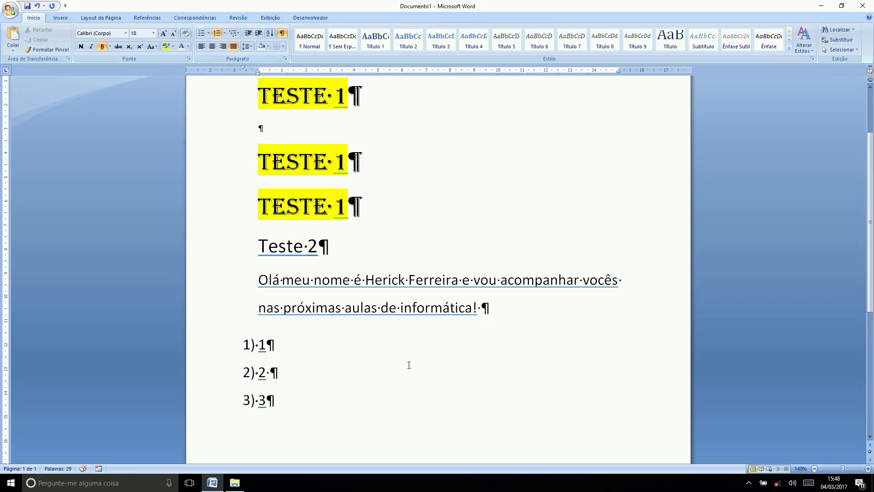
scroll(498, 333, up, 2)
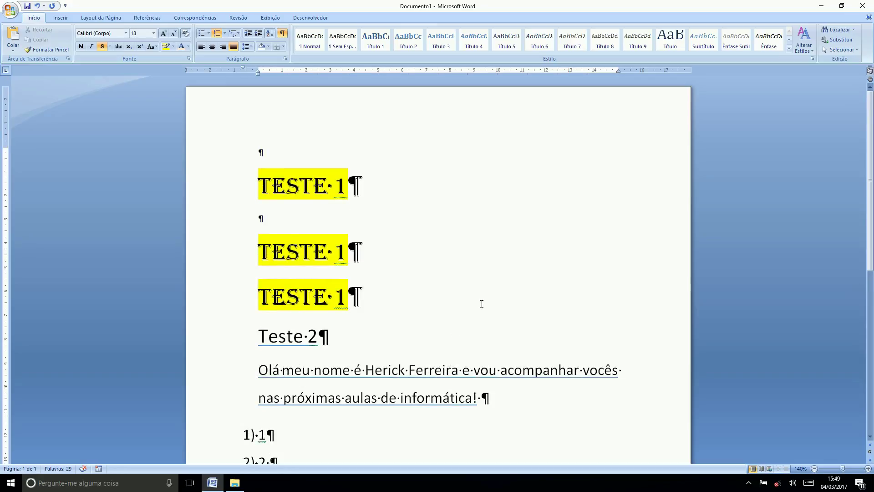
scroll(506, 296, down, 1)
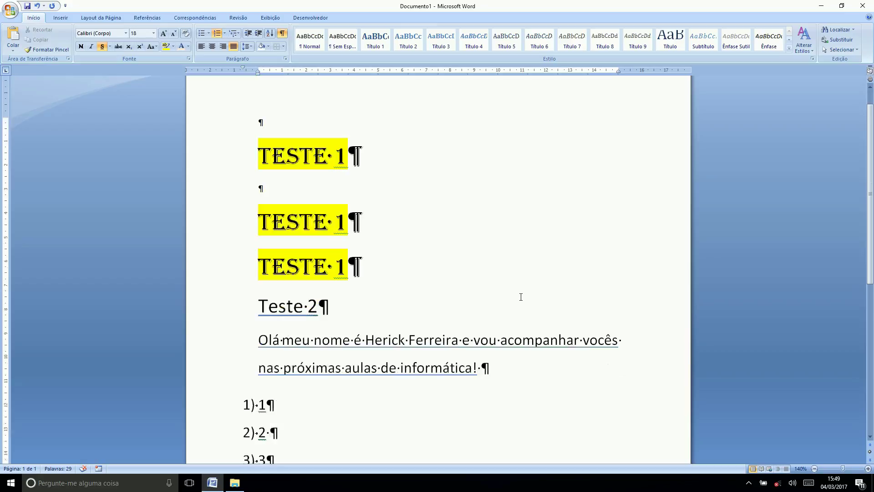
scroll(537, 295, down, 1)
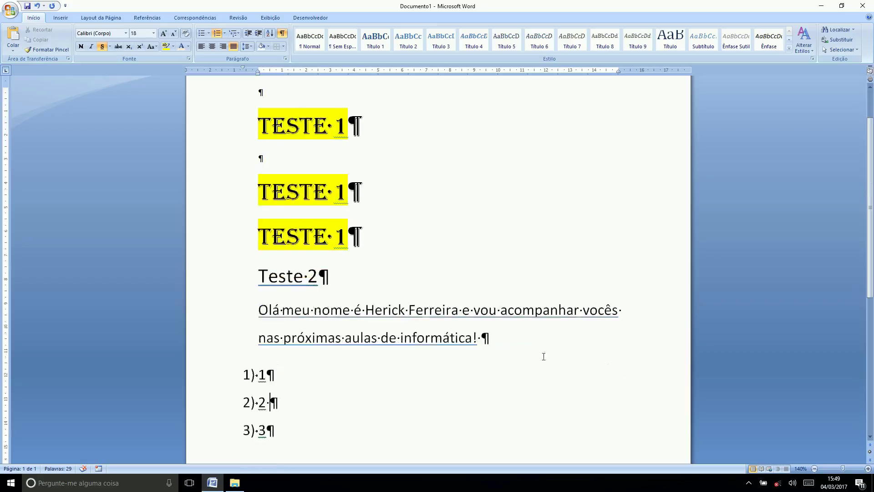
- Insert extra spaces between "meu" and "nome" and a tab before "aulas" in the introduction paragraph, and hide the formatting marks
click(313, 312)
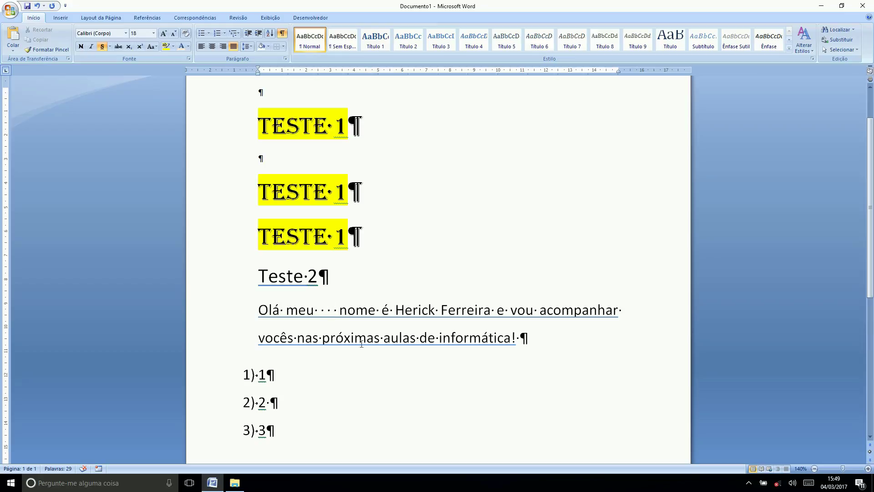
scroll(383, 341, down, 1)
click(384, 338)
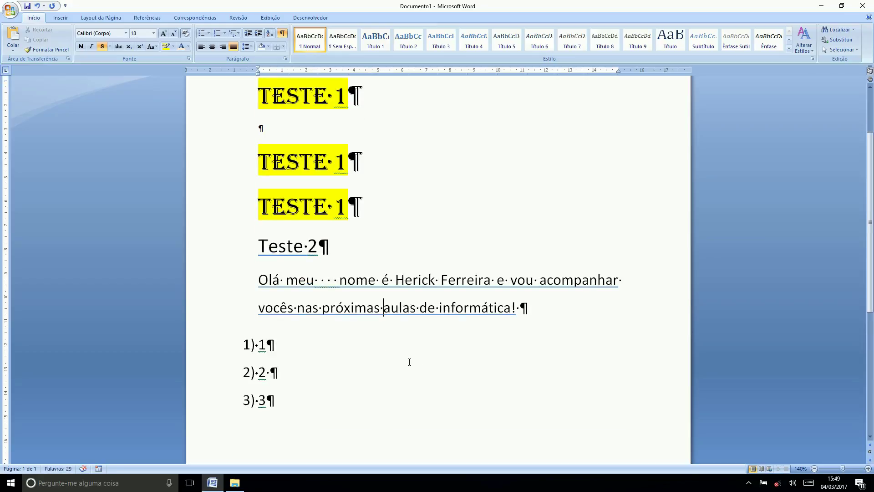
key(Tab)
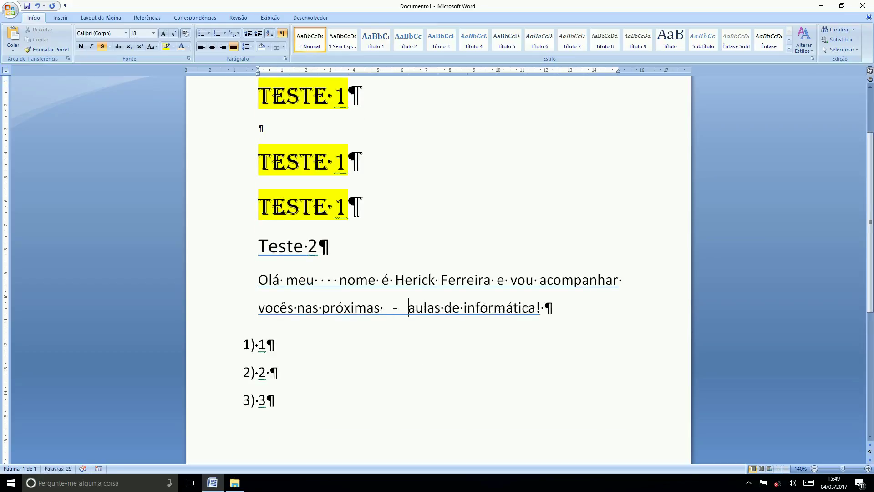
click(283, 33)
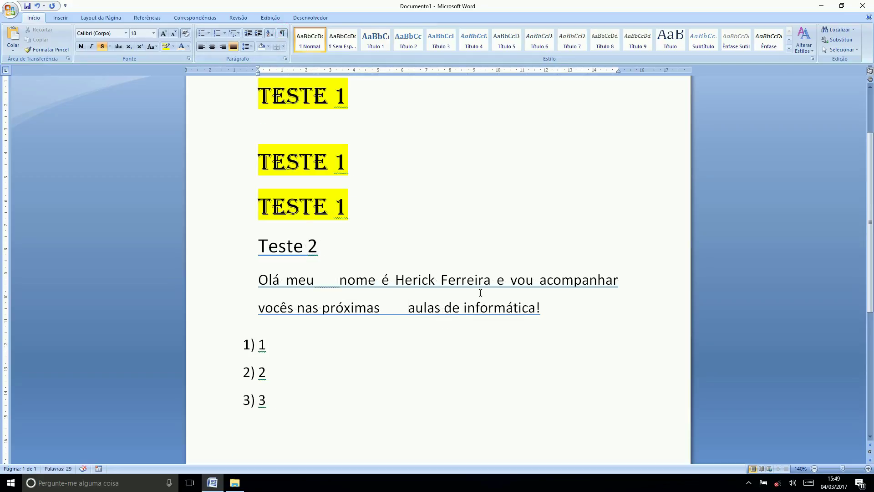
- Delete the trailing space after the 2 list item with the formatting marks shown, and hide the marks again
click(282, 34)
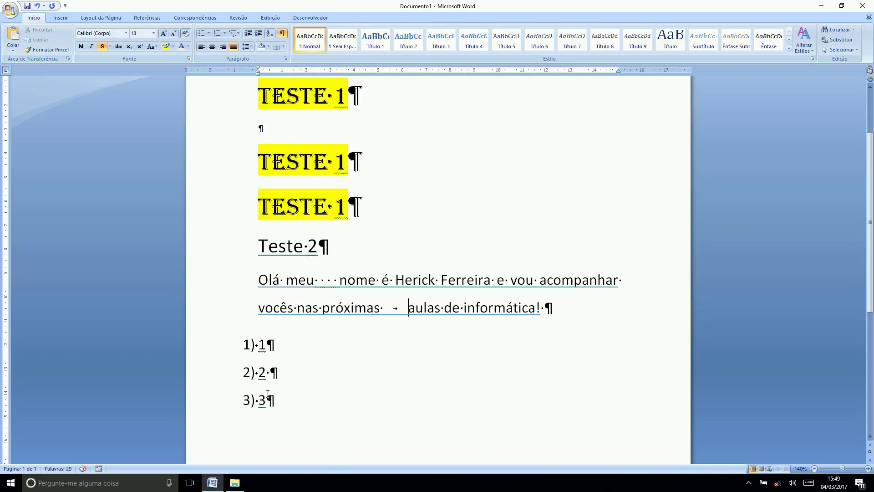
click(263, 346)
key(Down)
key(BackSpace)
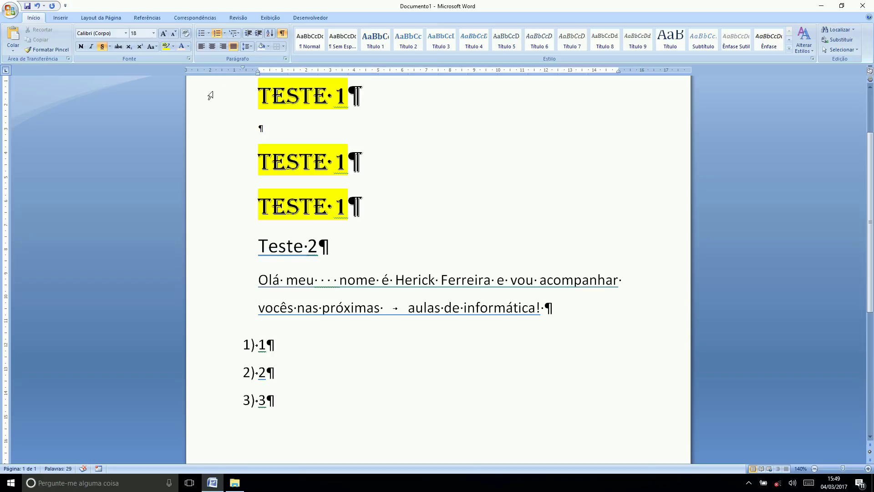
click(282, 33)
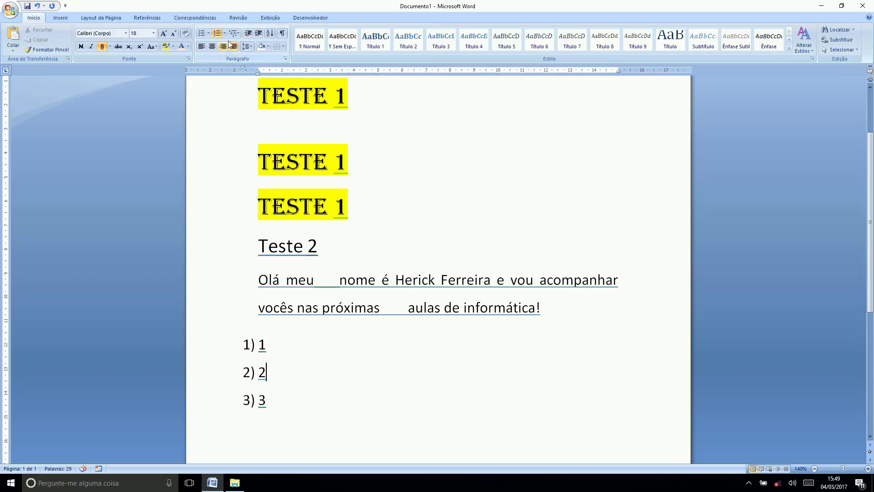
- Apply the Normal style to the introduction paragraph, and switch it to the Sem Espaçamento style
click(345, 340)
drag(548, 325, 256, 284)
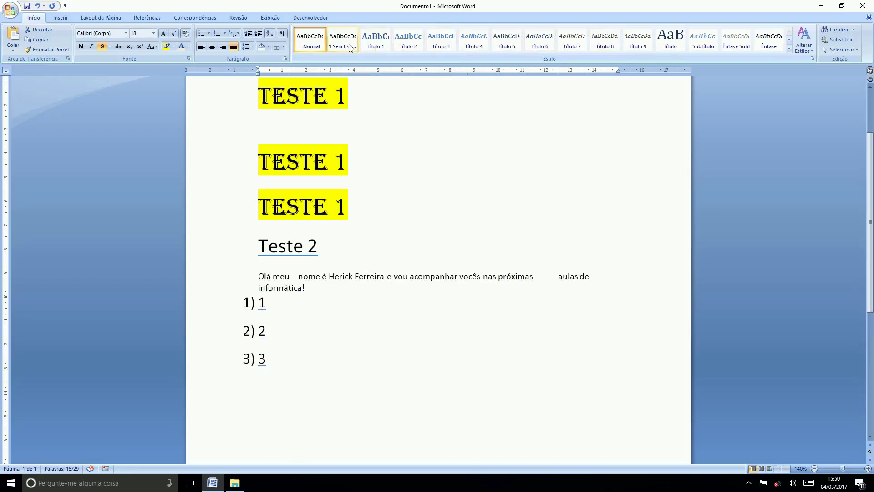
click(305, 46)
click(343, 290)
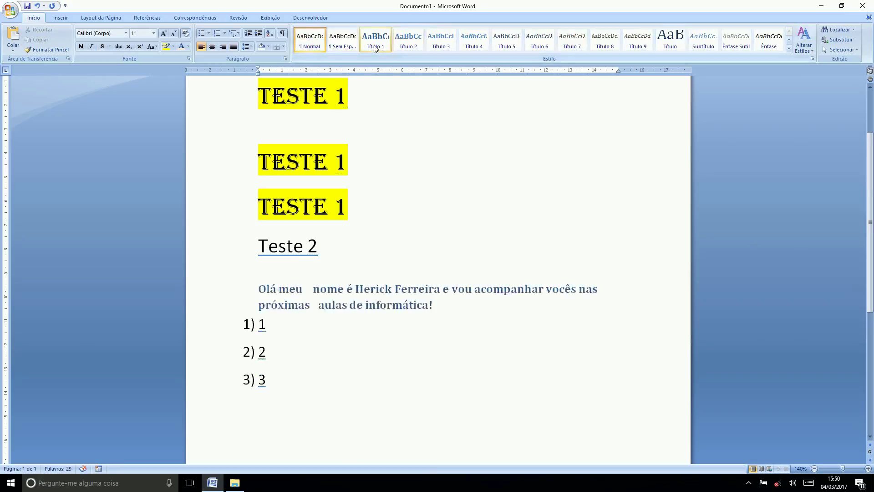
click(343, 47)
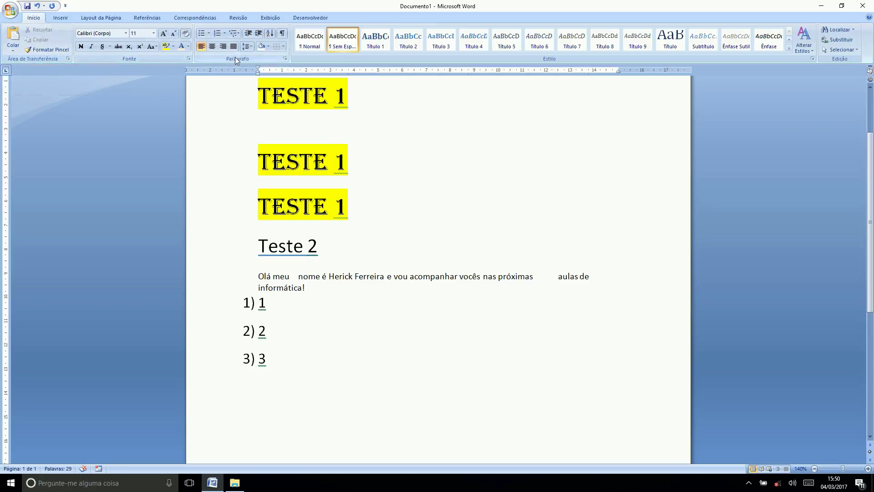
click(534, 159)
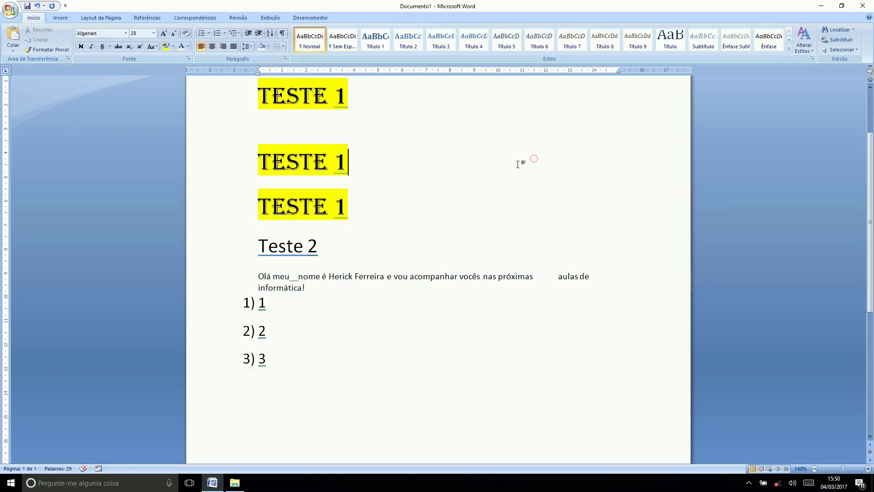
- Add the text "Bla bla bla bla" at the end of the introduction paragraph
scroll(541, 236, up, 2)
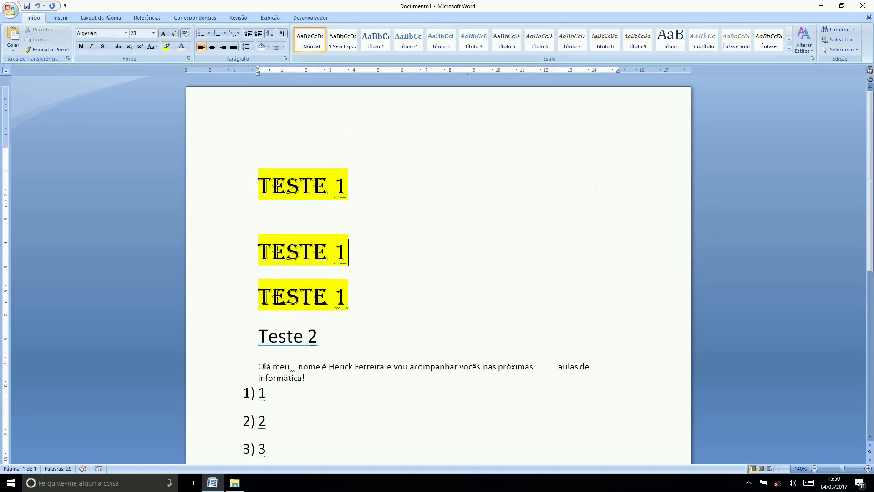
scroll(560, 196, down, 2)
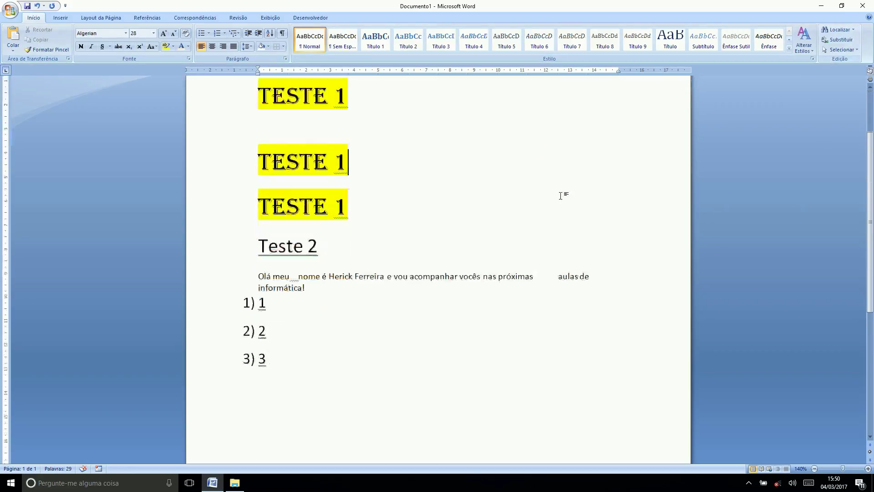
click(355, 286)
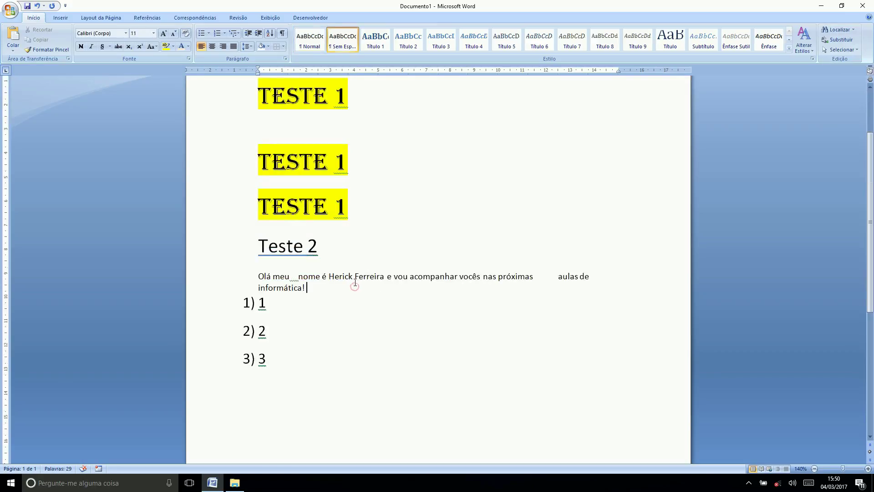
text(Bla bla bla)
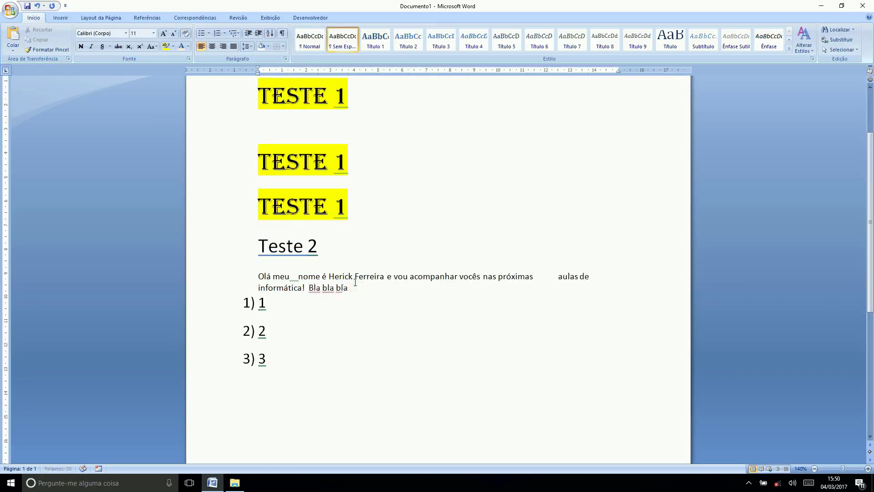
text( bla)
click(430, 214)
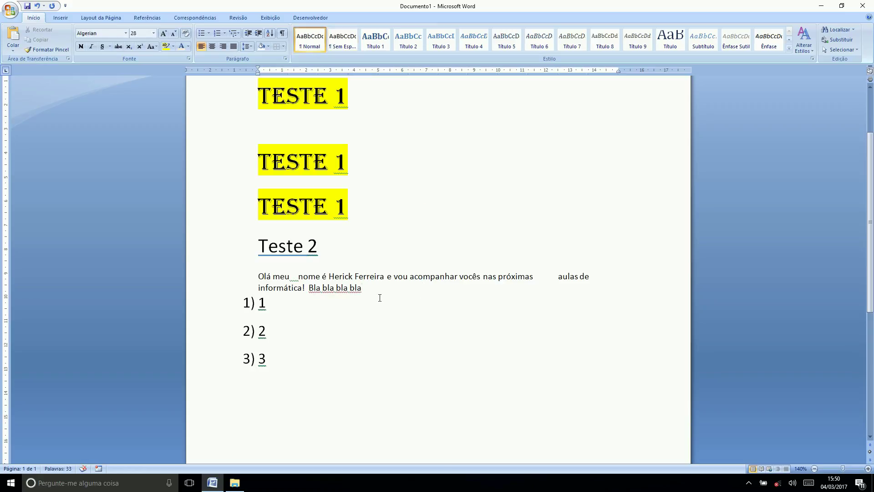
- Replace every occurrence of "bla" with "ola" throughout the document, continuing the search from the beginning
double_click(355, 288)
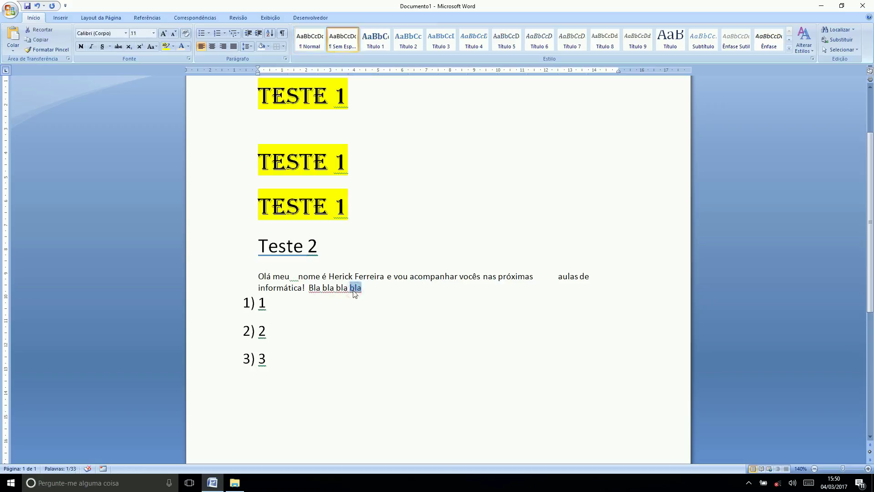
click(844, 29)
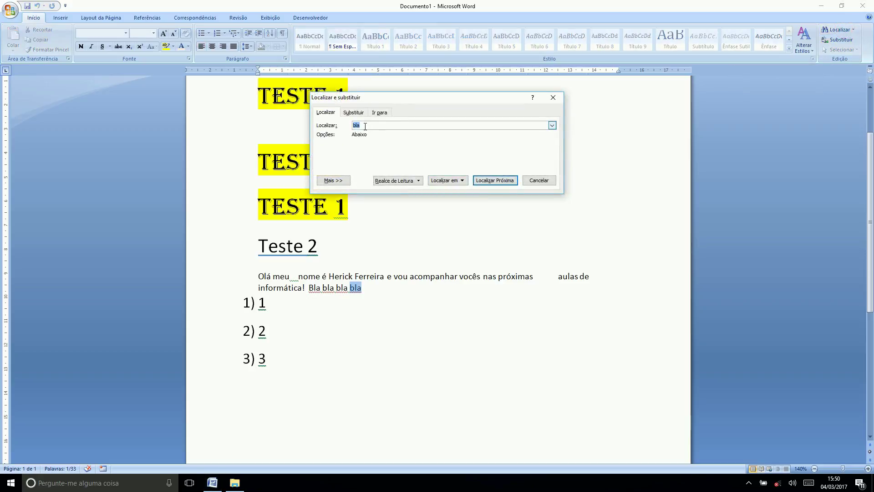
click(353, 112)
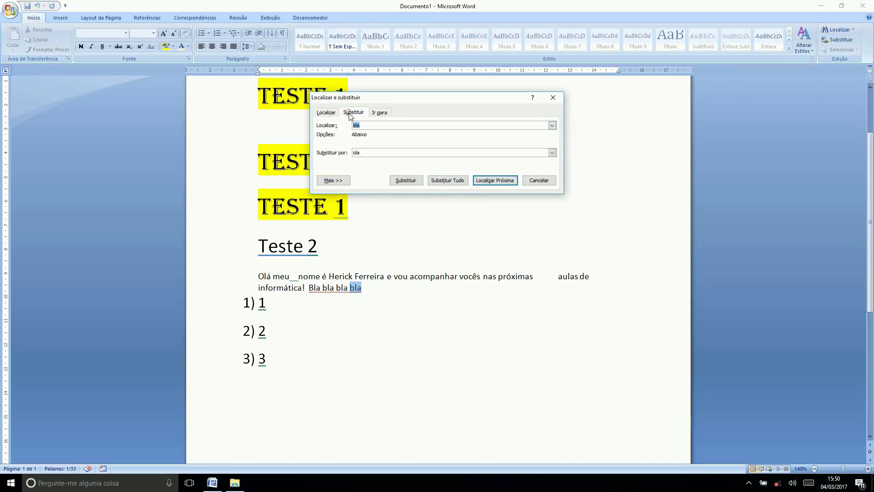
double_click(363, 155)
click(450, 180)
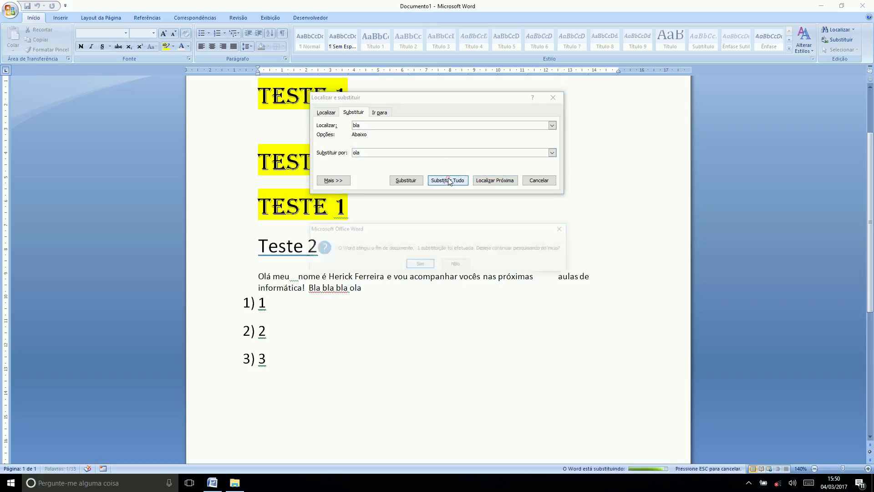
click(419, 265)
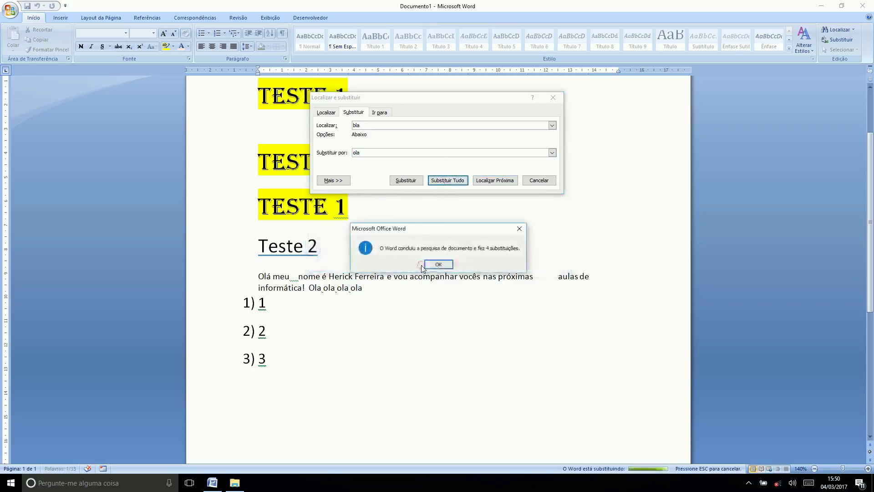
click(433, 265)
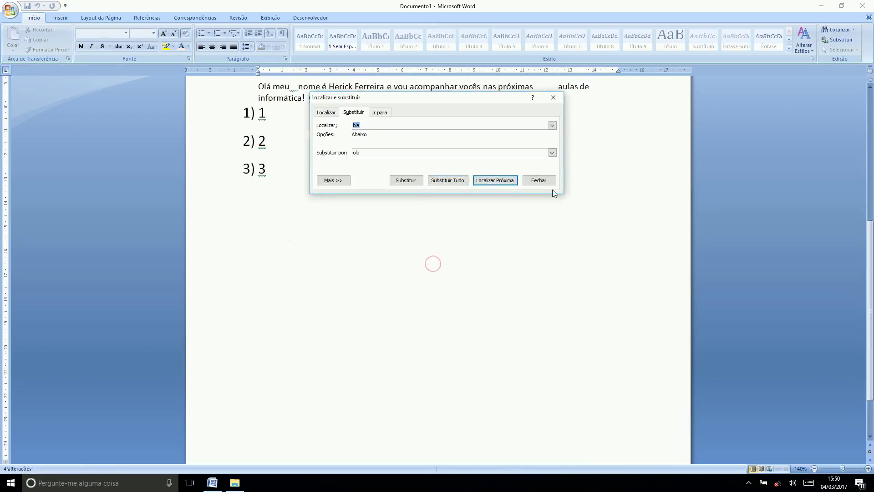
click(539, 181)
scroll(525, 250, up, 5)
click(423, 284)
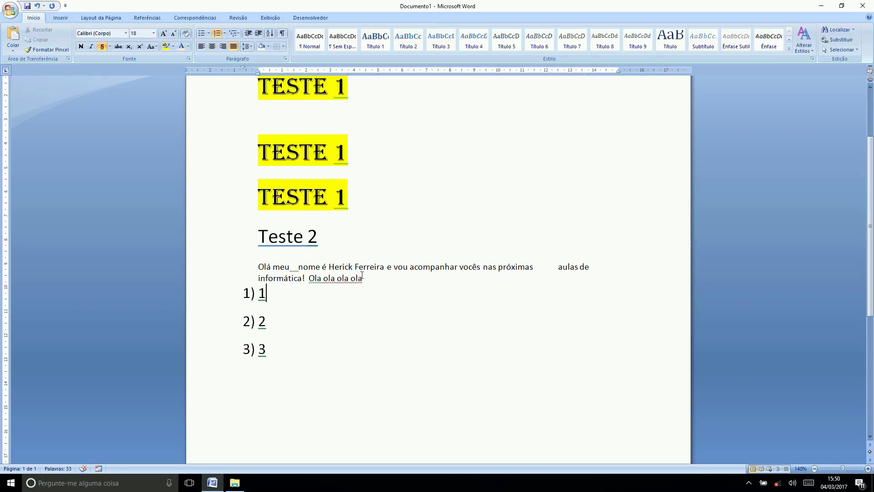
click(396, 277)
- Search the whole document for the person's first name from the introduction paragraph, repeat the search, and close the find dialog
scroll(536, 336, up, 3)
scroll(536, 336, down, 3)
scroll(531, 323, up, 2)
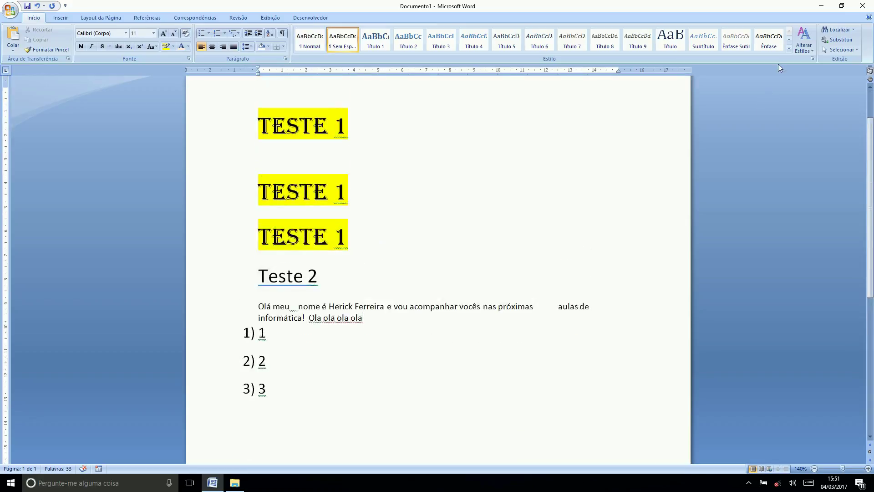
click(837, 29)
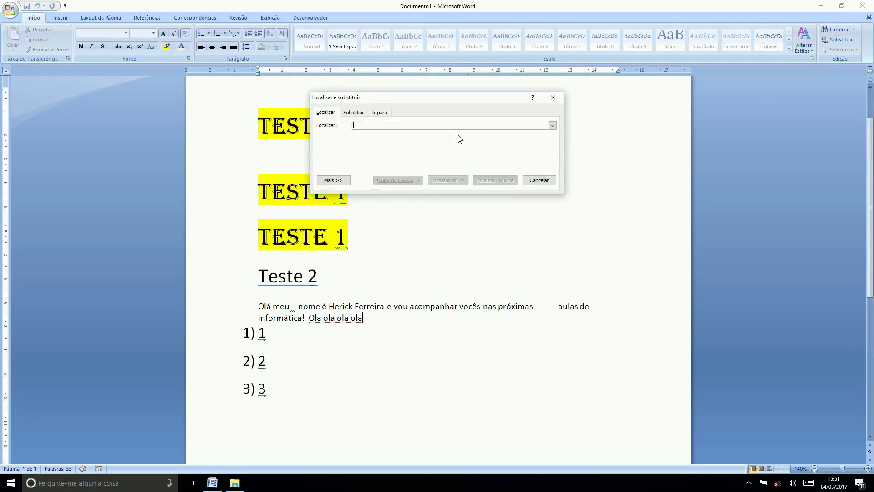
text(Herick)
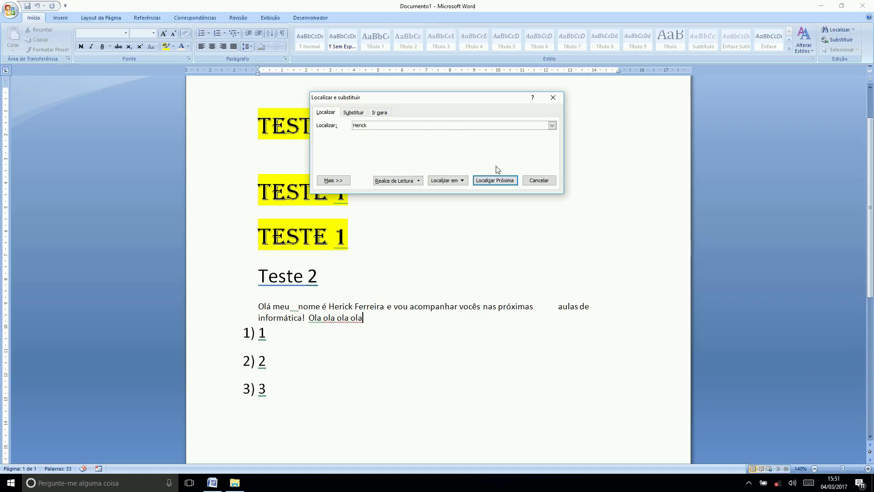
click(492, 180)
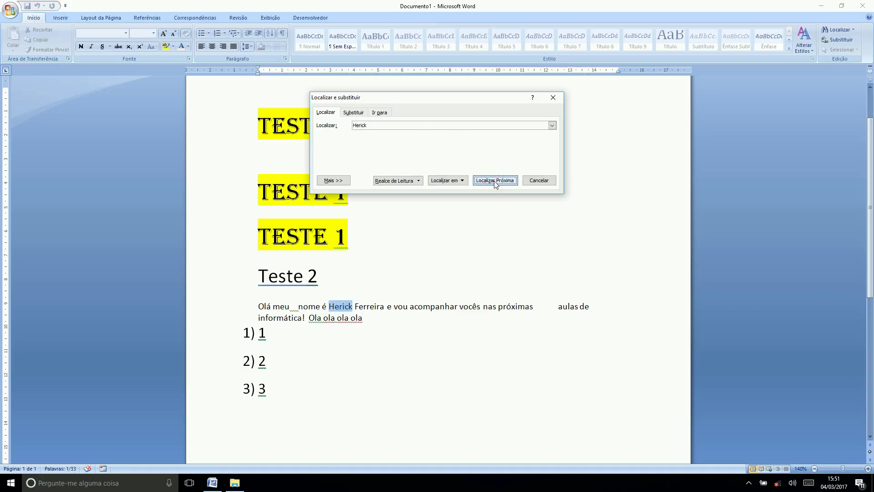
click(495, 182)
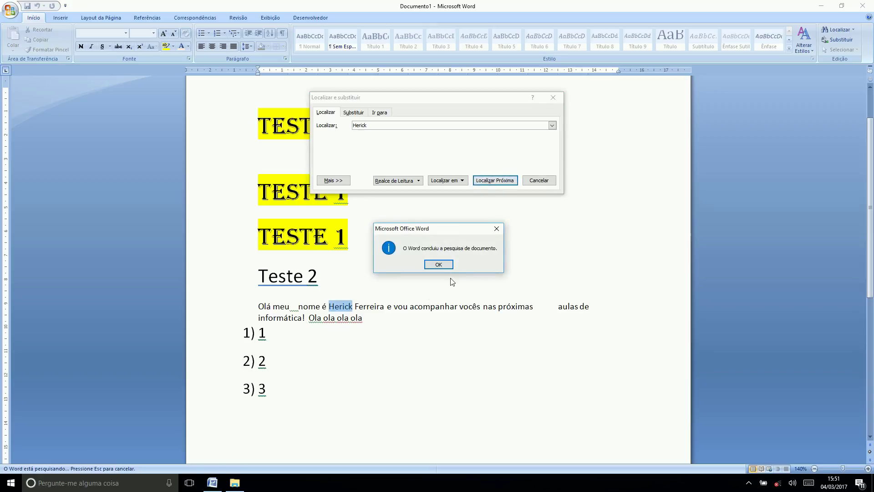
click(439, 265)
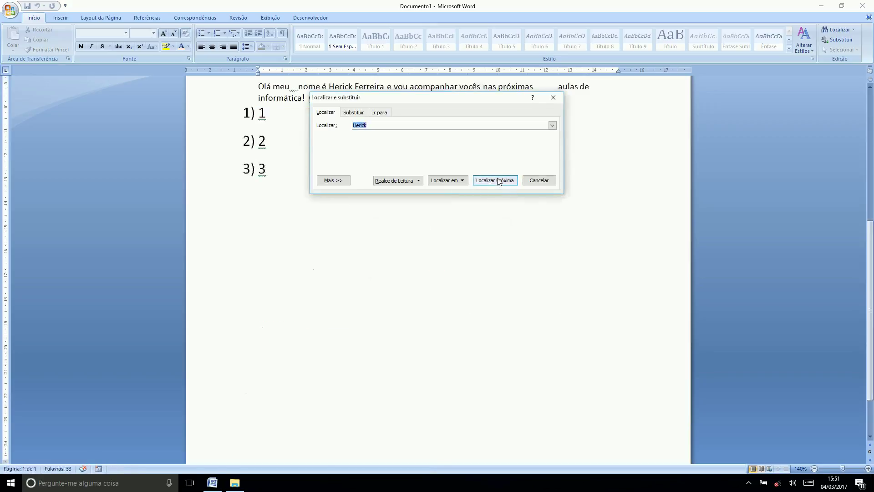
click(497, 181)
click(491, 182)
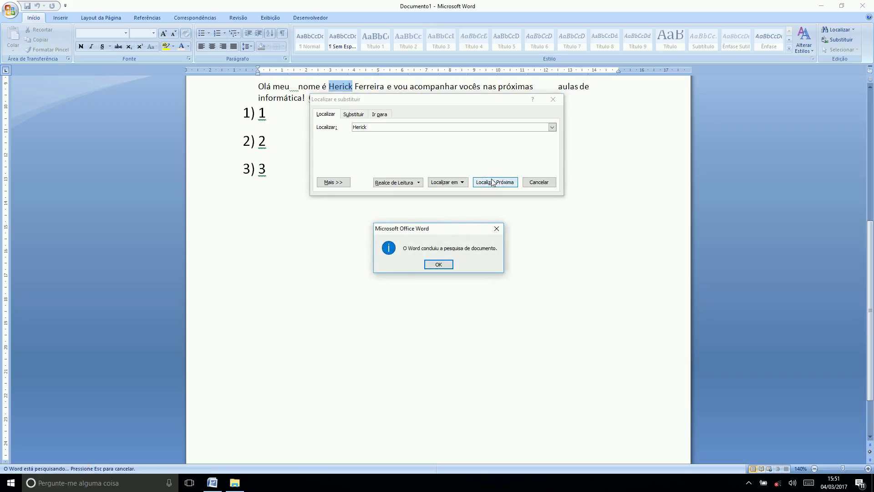
click(431, 262)
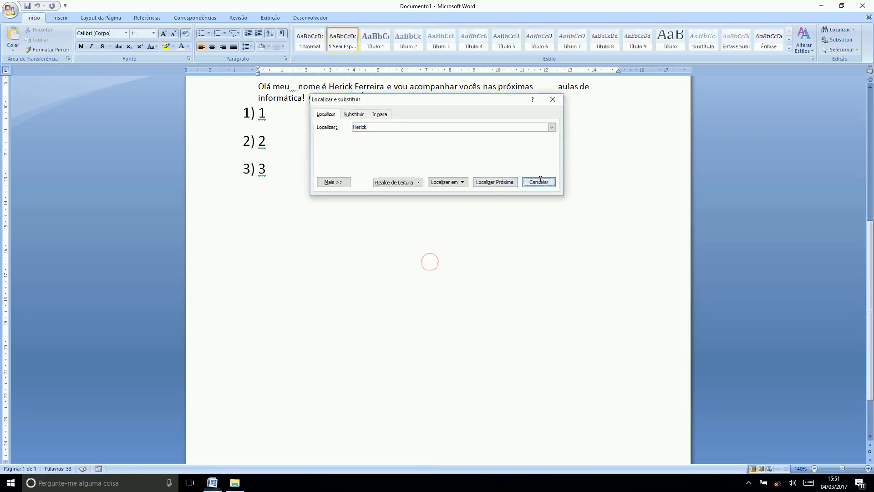
click(539, 182)
scroll(484, 248, up, 5)
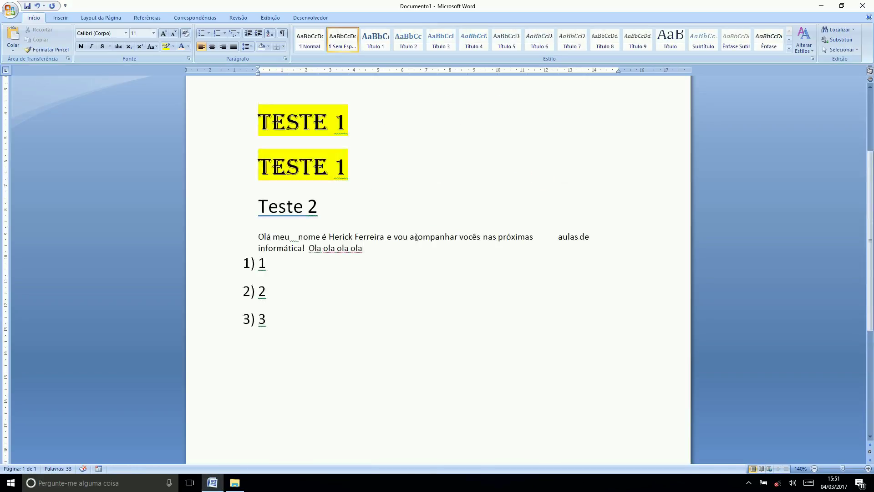
- Display the commands for inserting content into the document
click(54, 18)
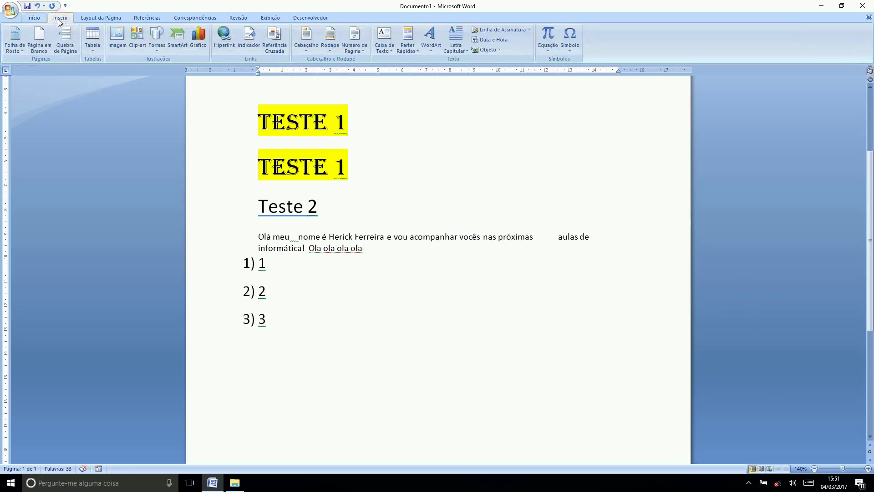